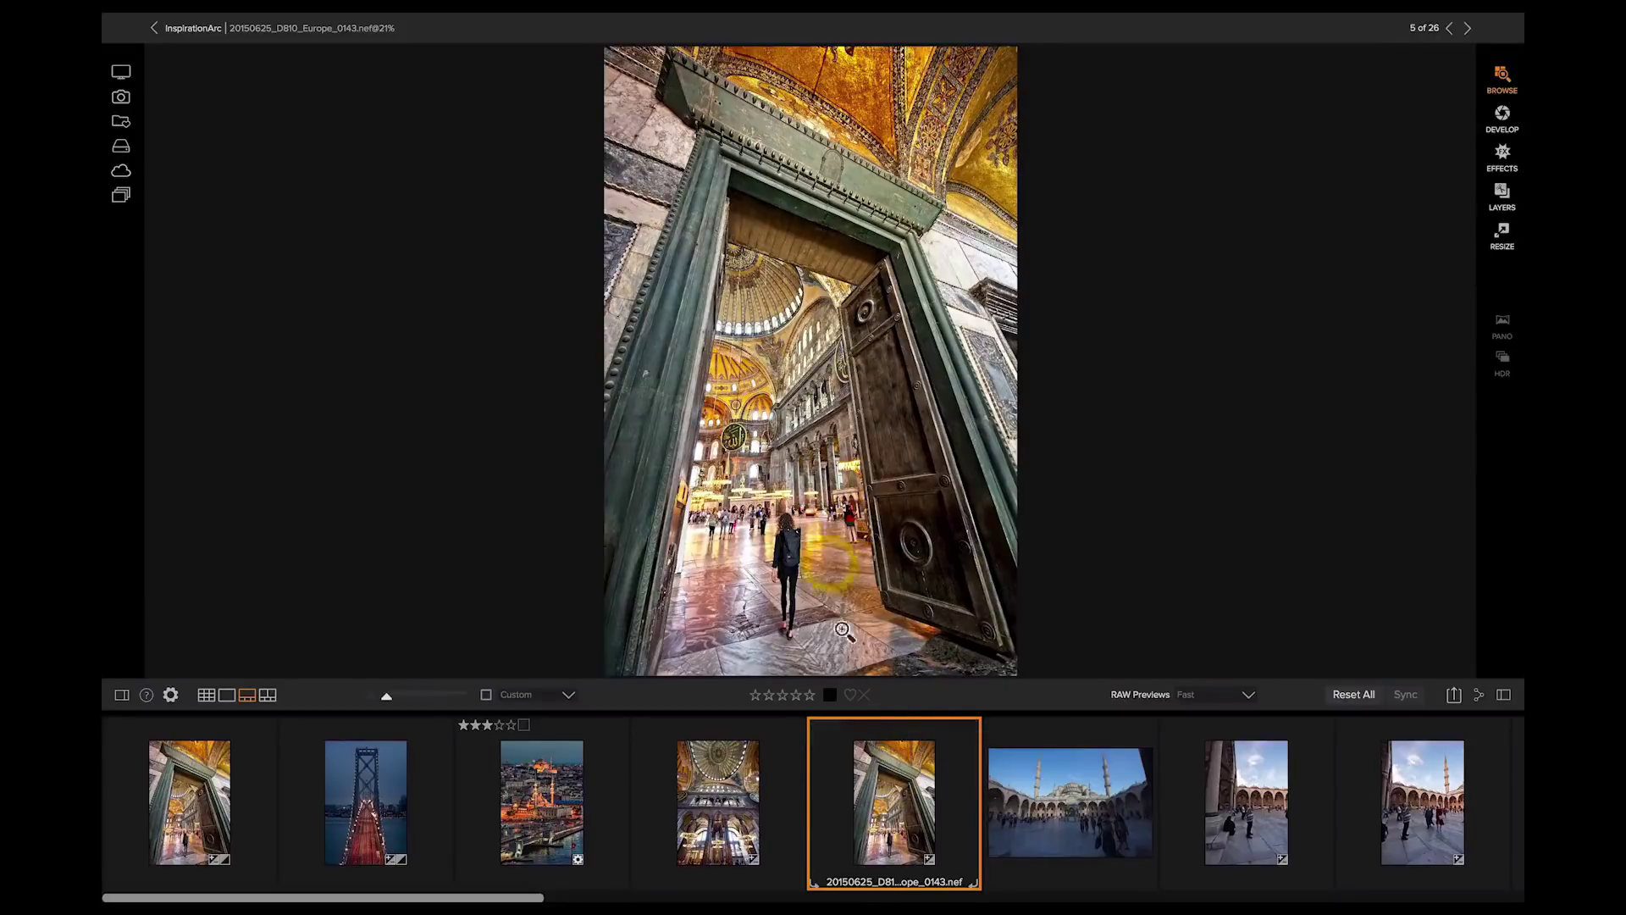
- Load the Blue Mosque courtyard photo 014_20150625_D810_Europe_0320.nef in the main preview
left_click(1110, 810)
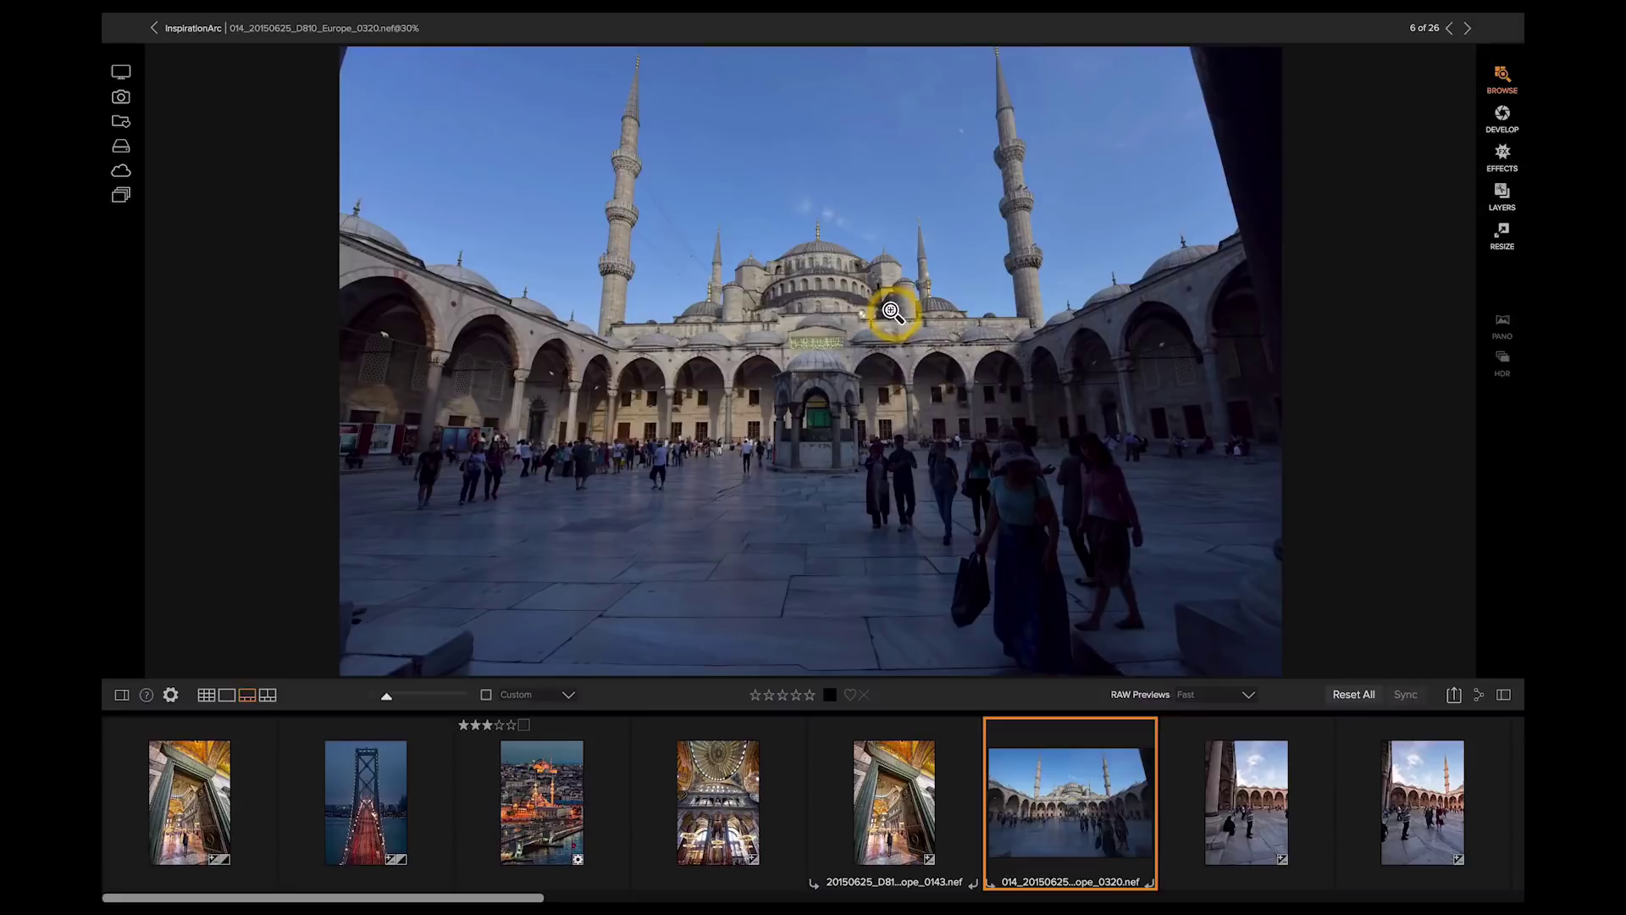
left_click(837, 399)
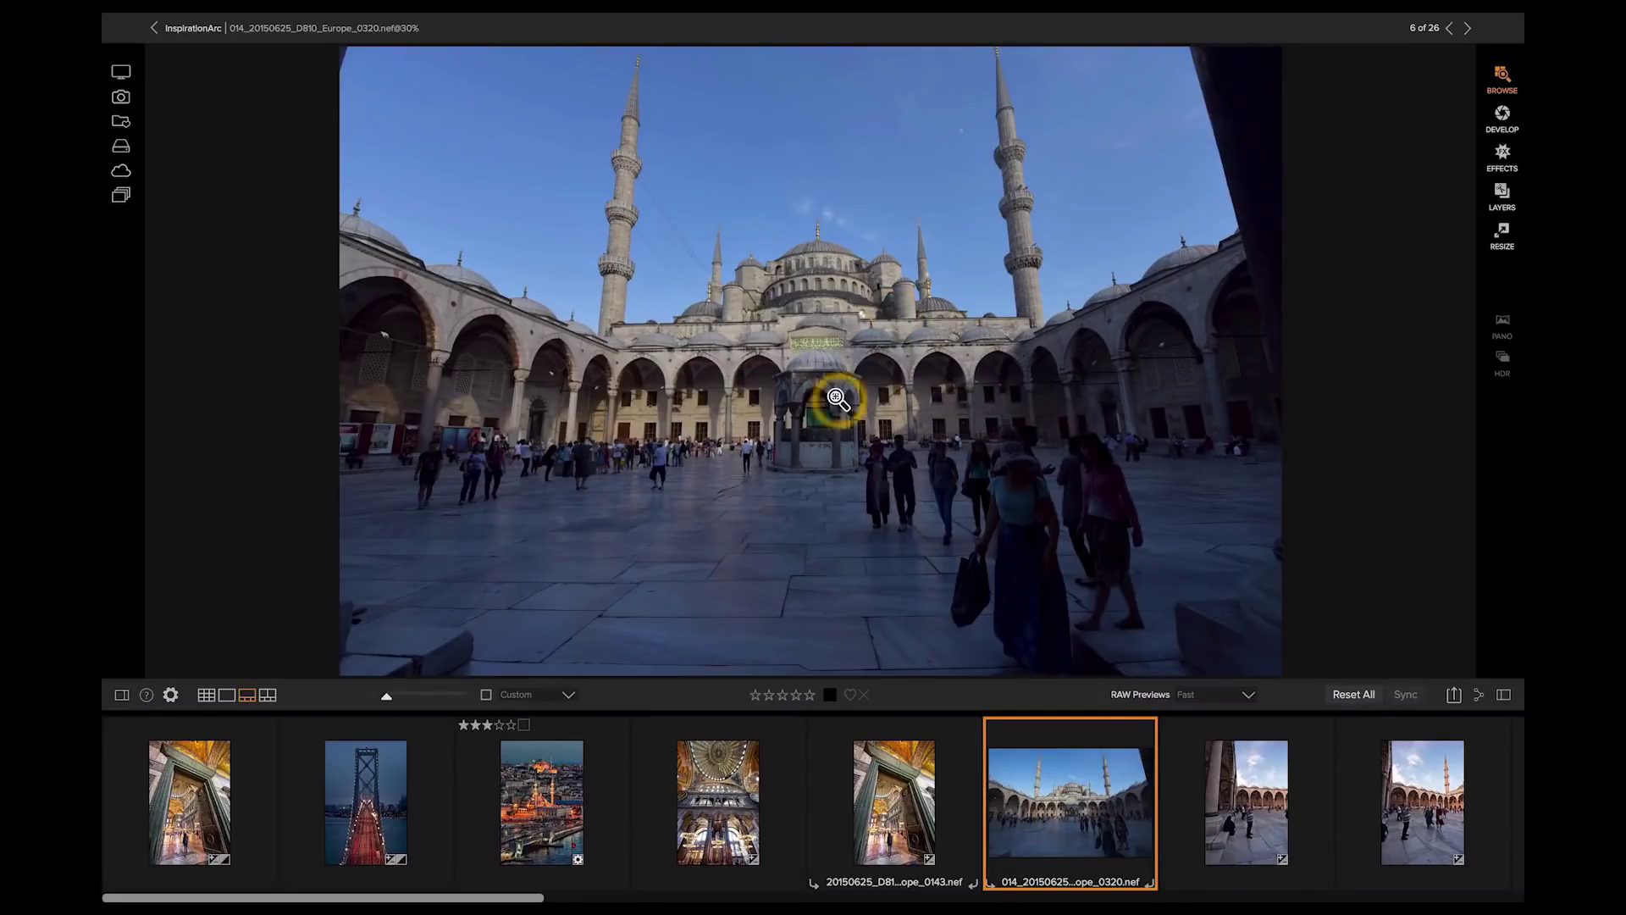
left_click(837, 399)
left_click(762, 455)
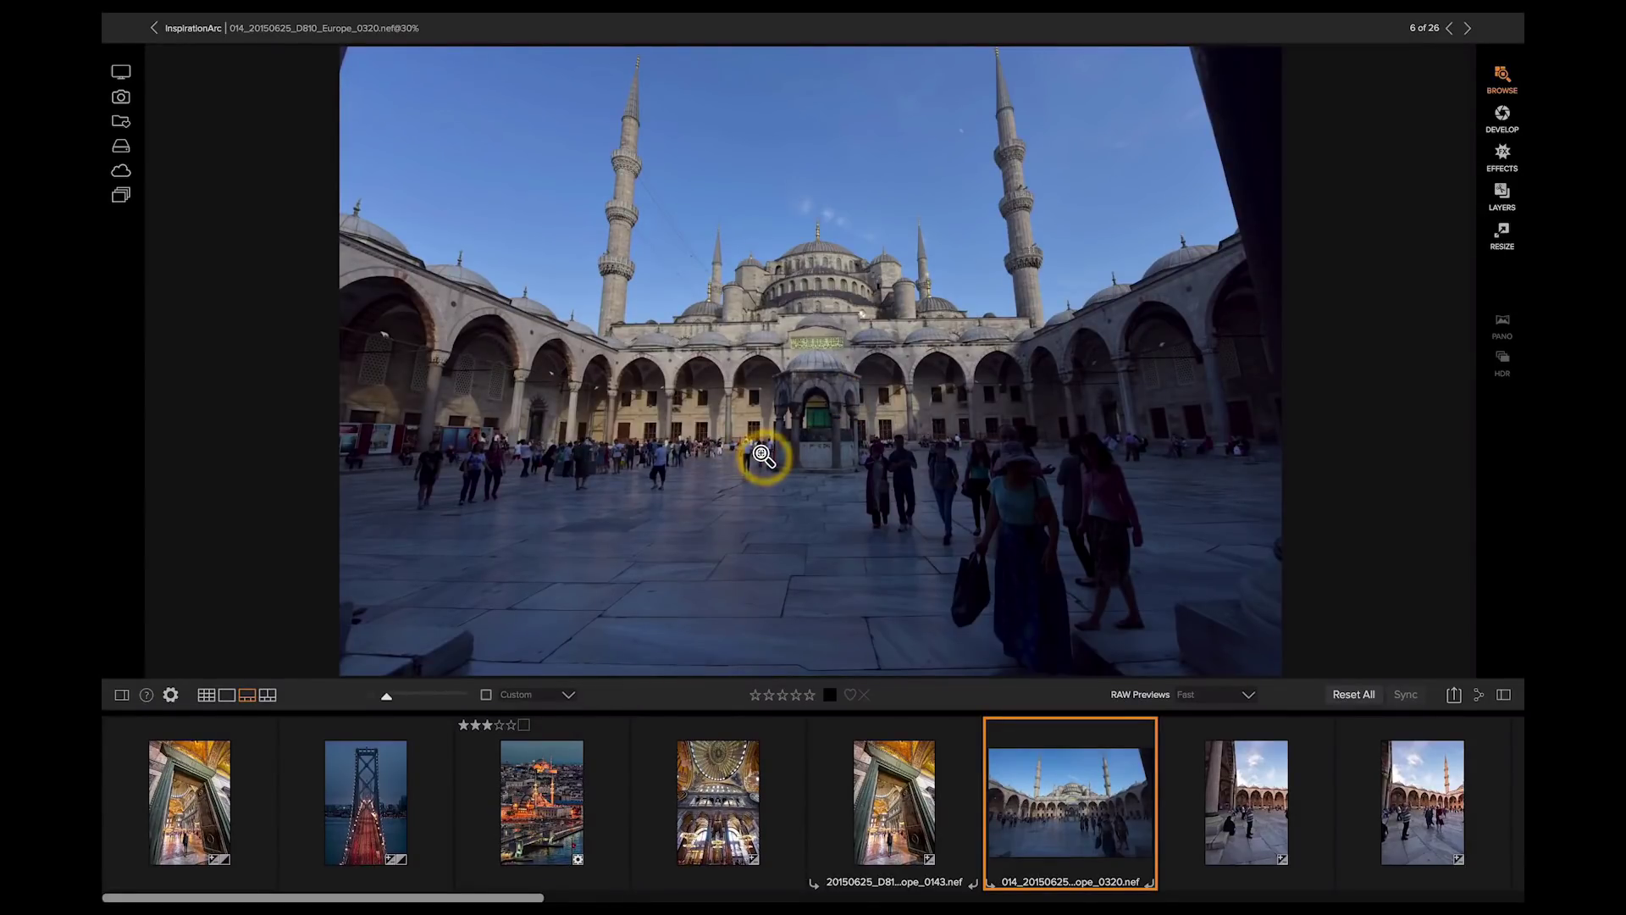
left_click(762, 455)
left_click(762, 454)
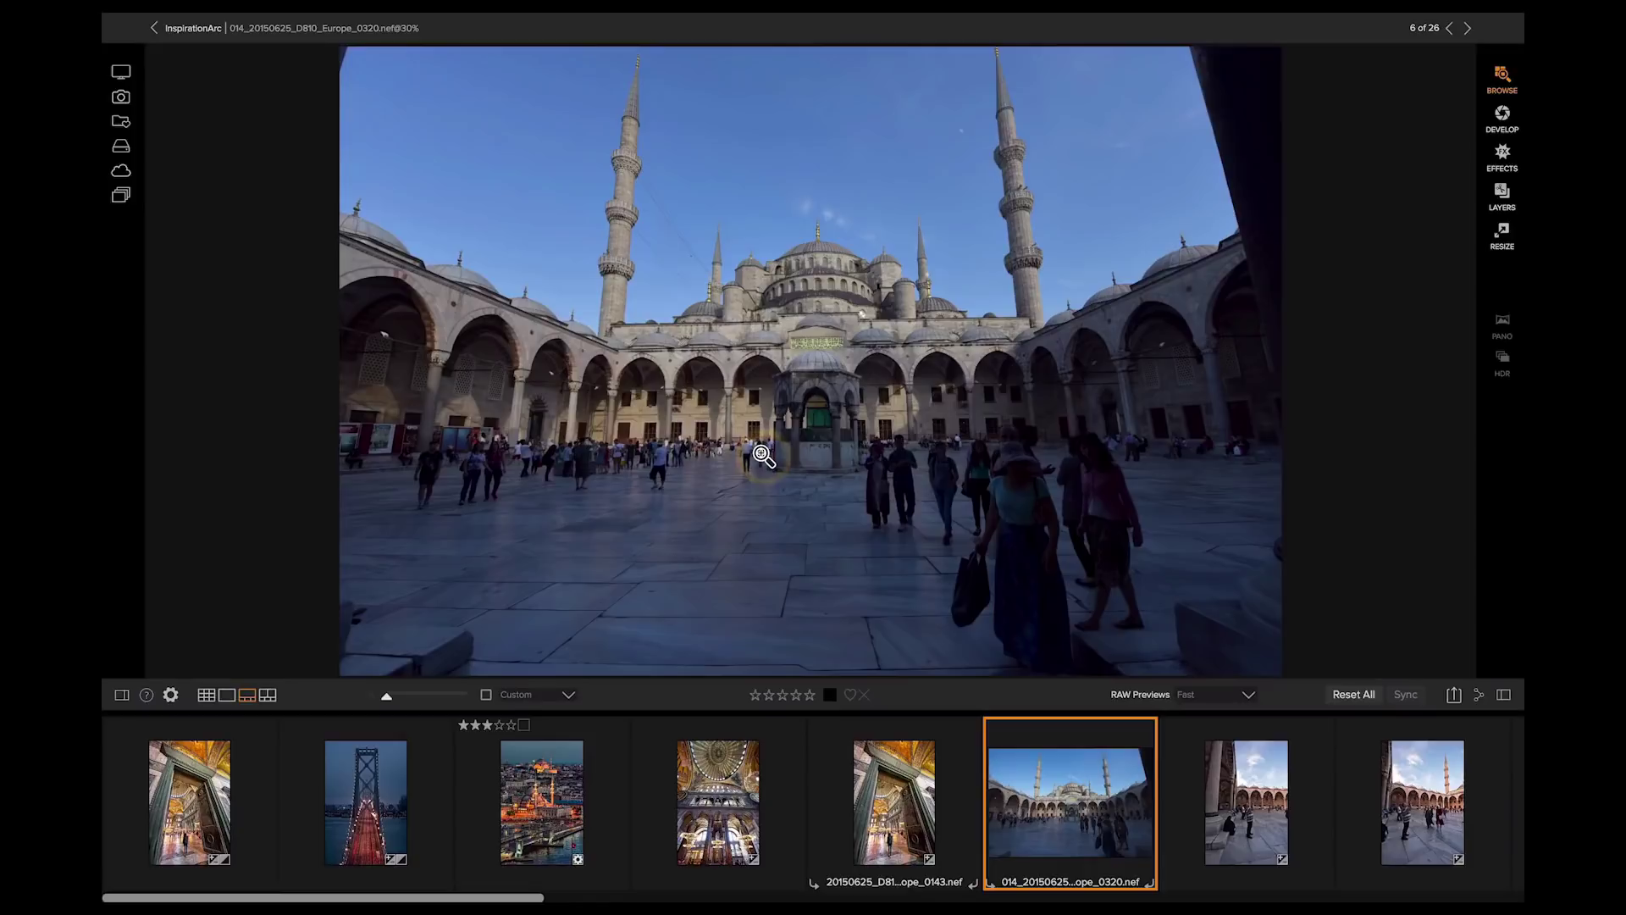
left_click(762, 455)
left_click(761, 455)
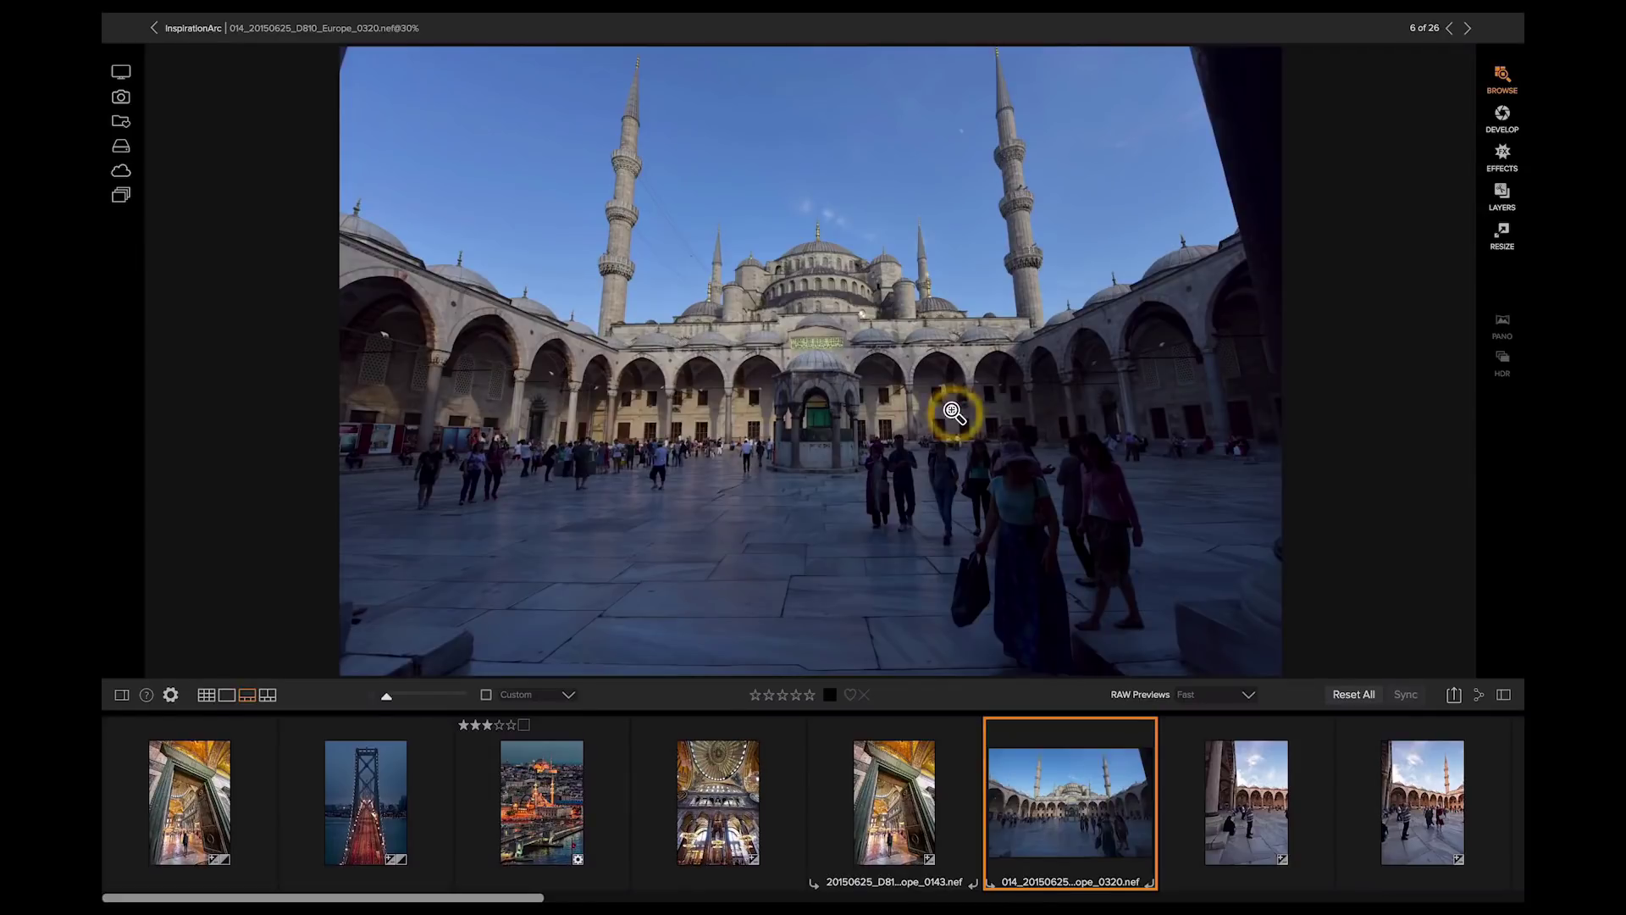
left_click(908, 569)
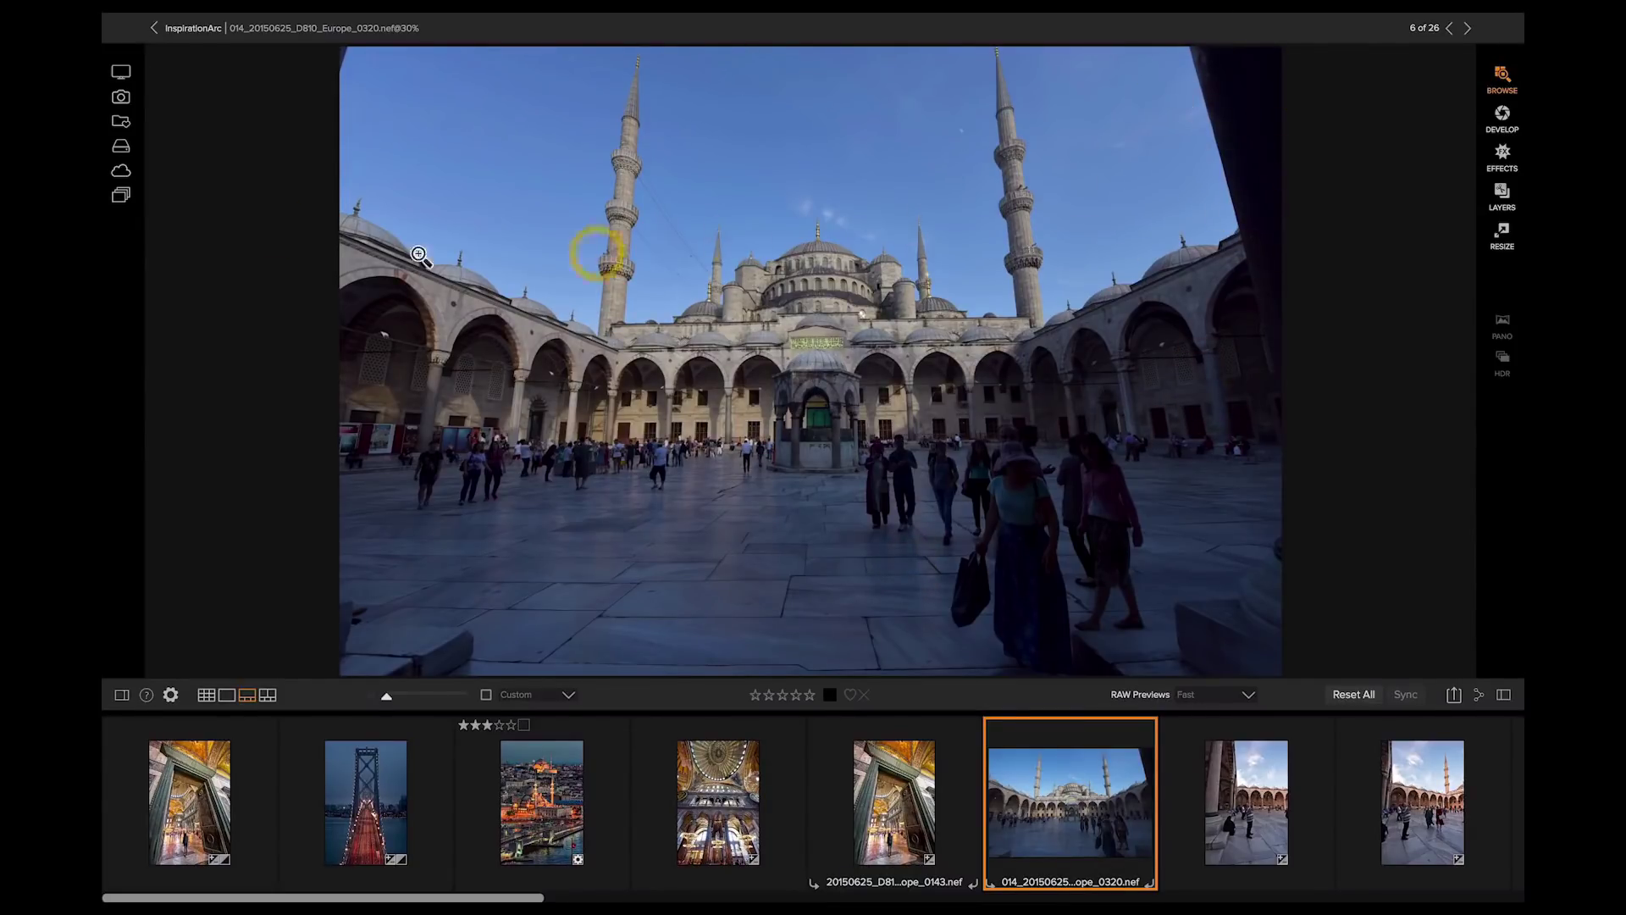
left_click(737, 480)
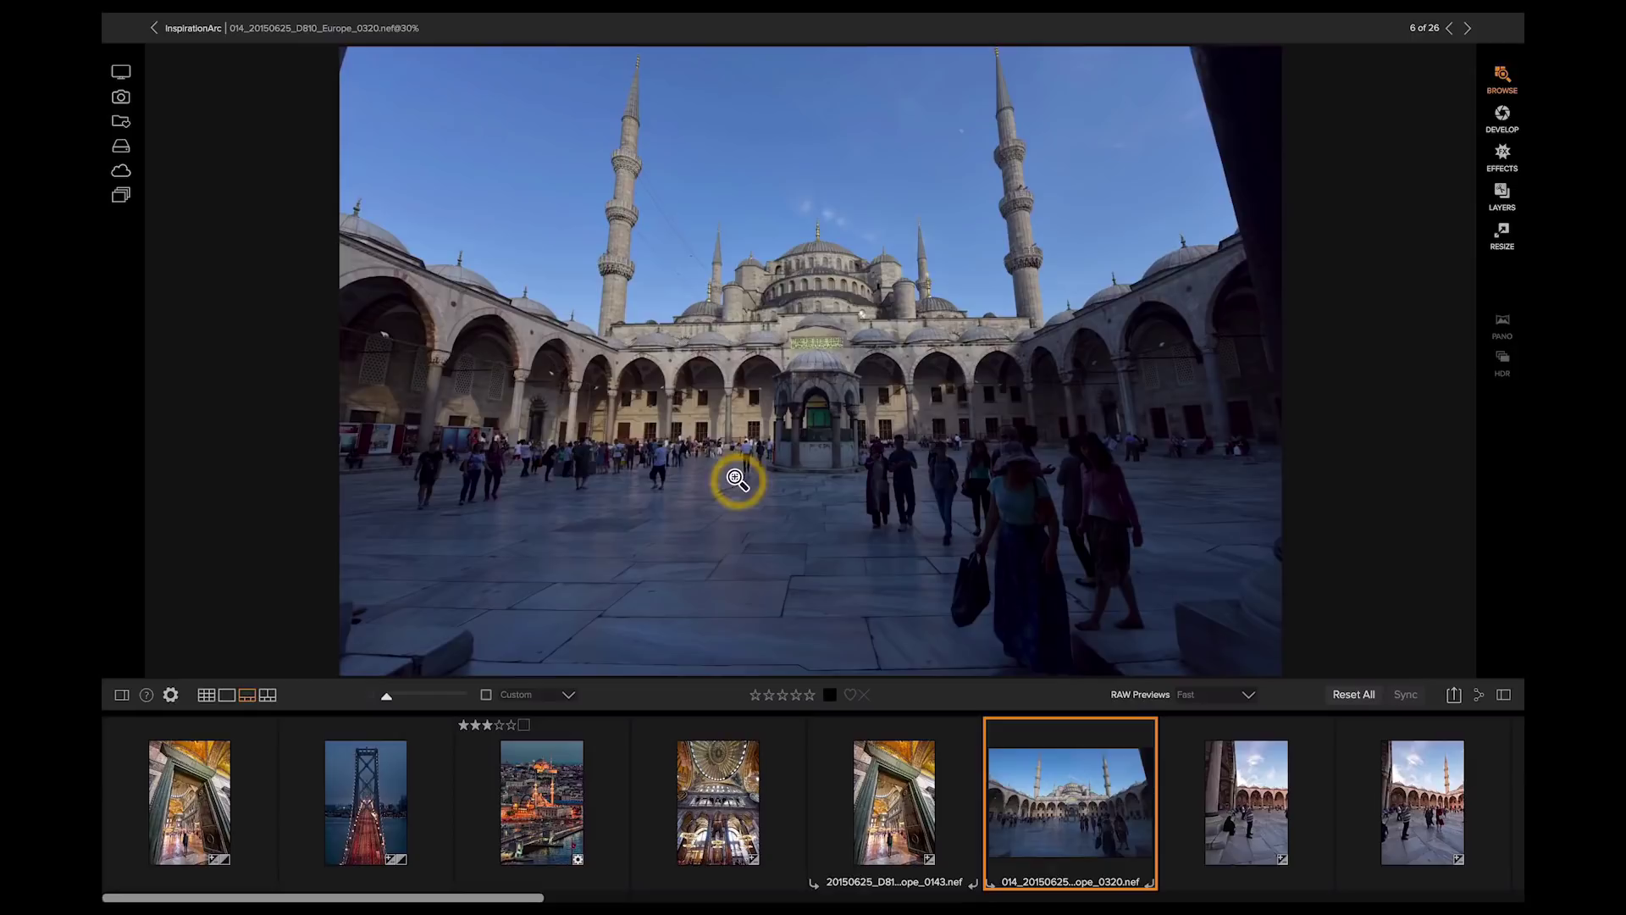
left_click(737, 479)
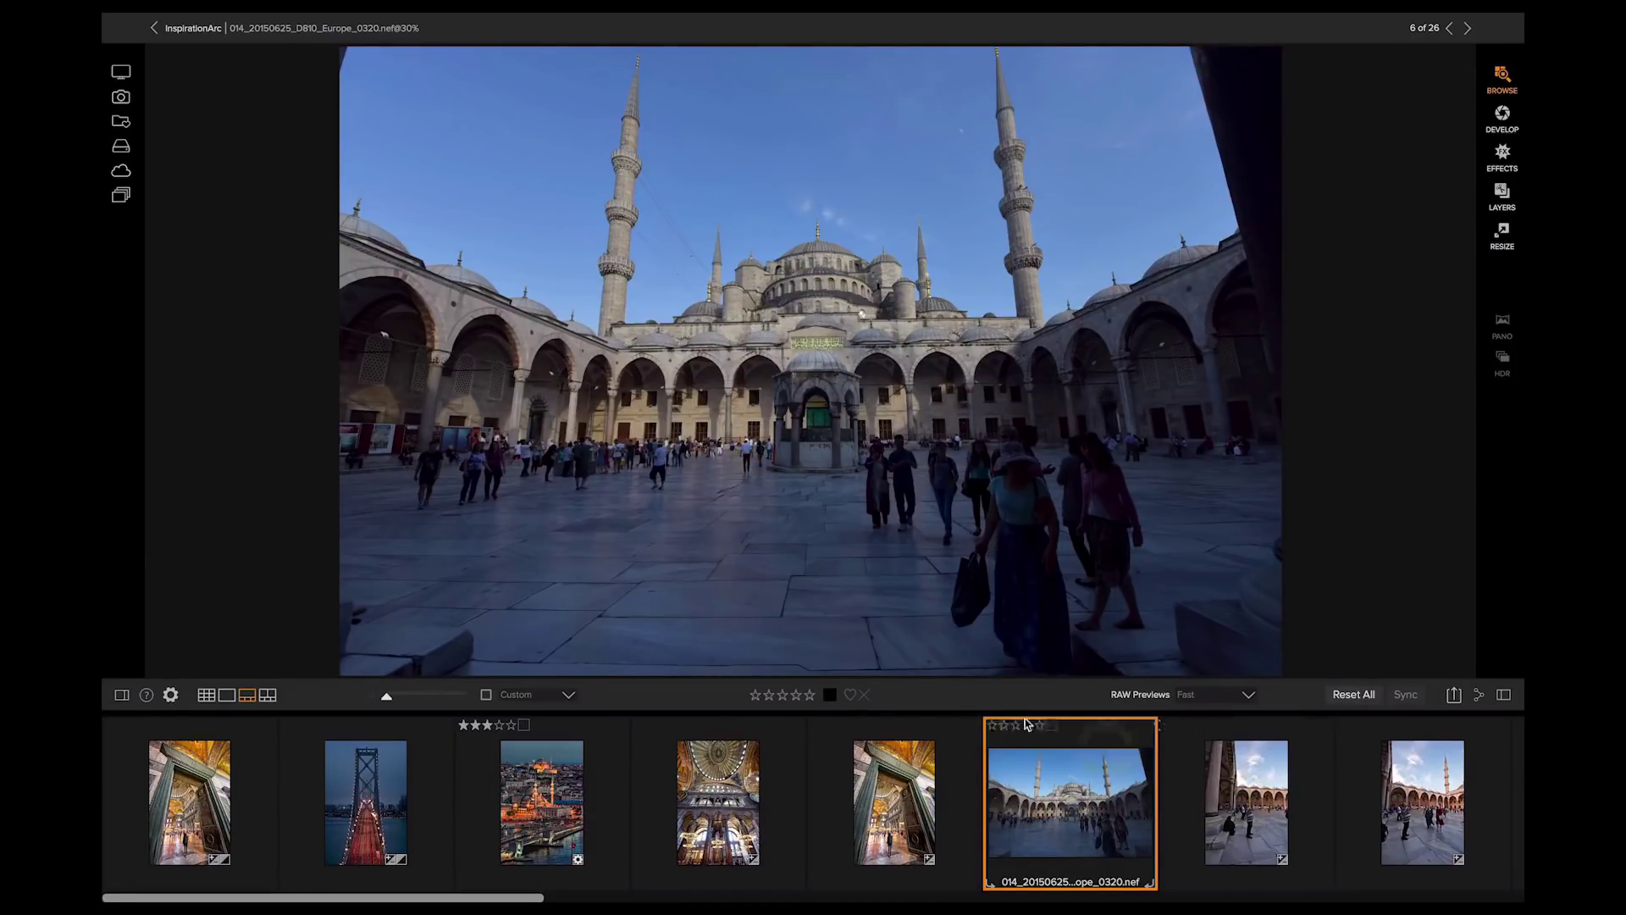
- Switch to Grid view and scroll through the thumbnails to find frames 016–024
double_click(849, 665)
scroll(851, 671, "down", 5)
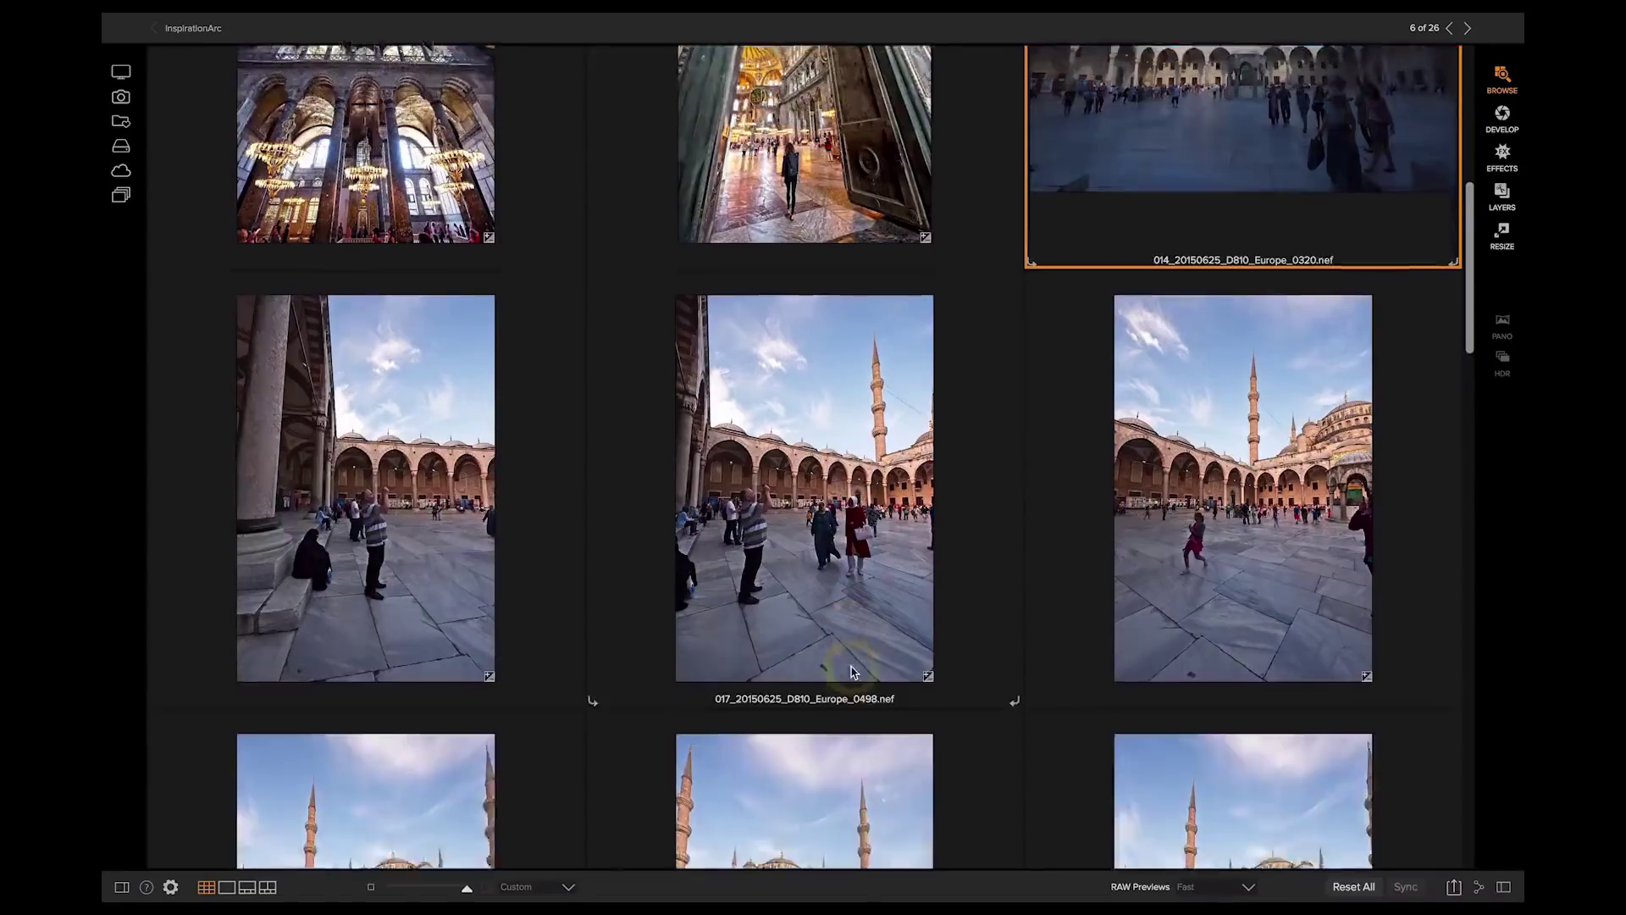
scroll(851, 671, "down", 5)
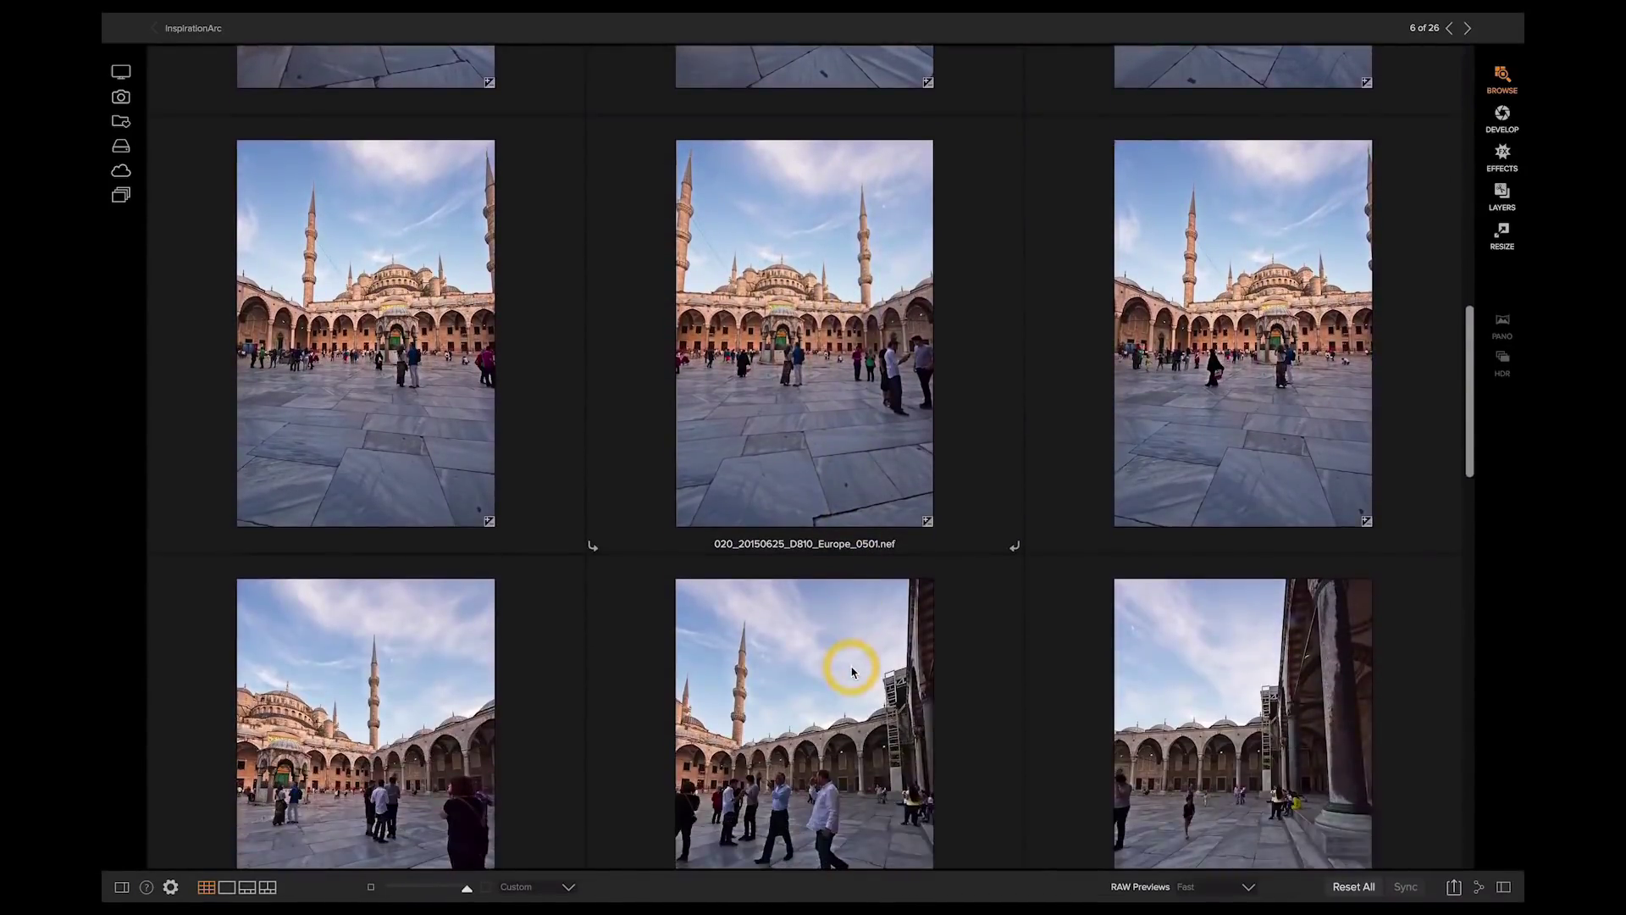
scroll(851, 671, "up", 5)
scroll(851, 671, "down", 1)
scroll(851, 668, "down", 2)
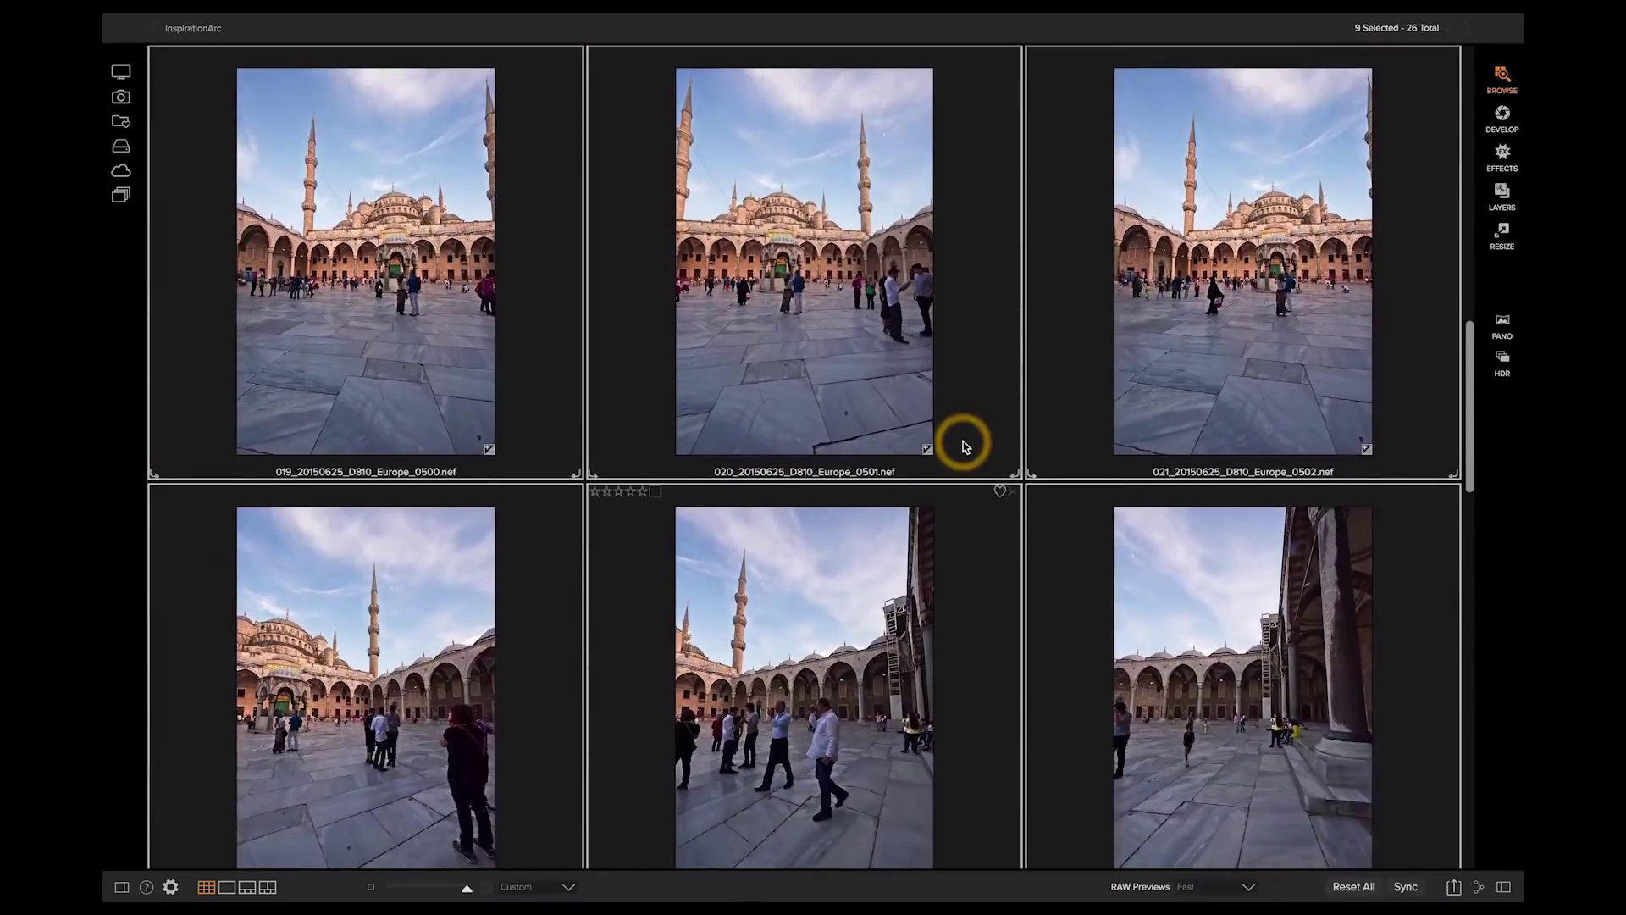
scroll(963, 440, "up", 4)
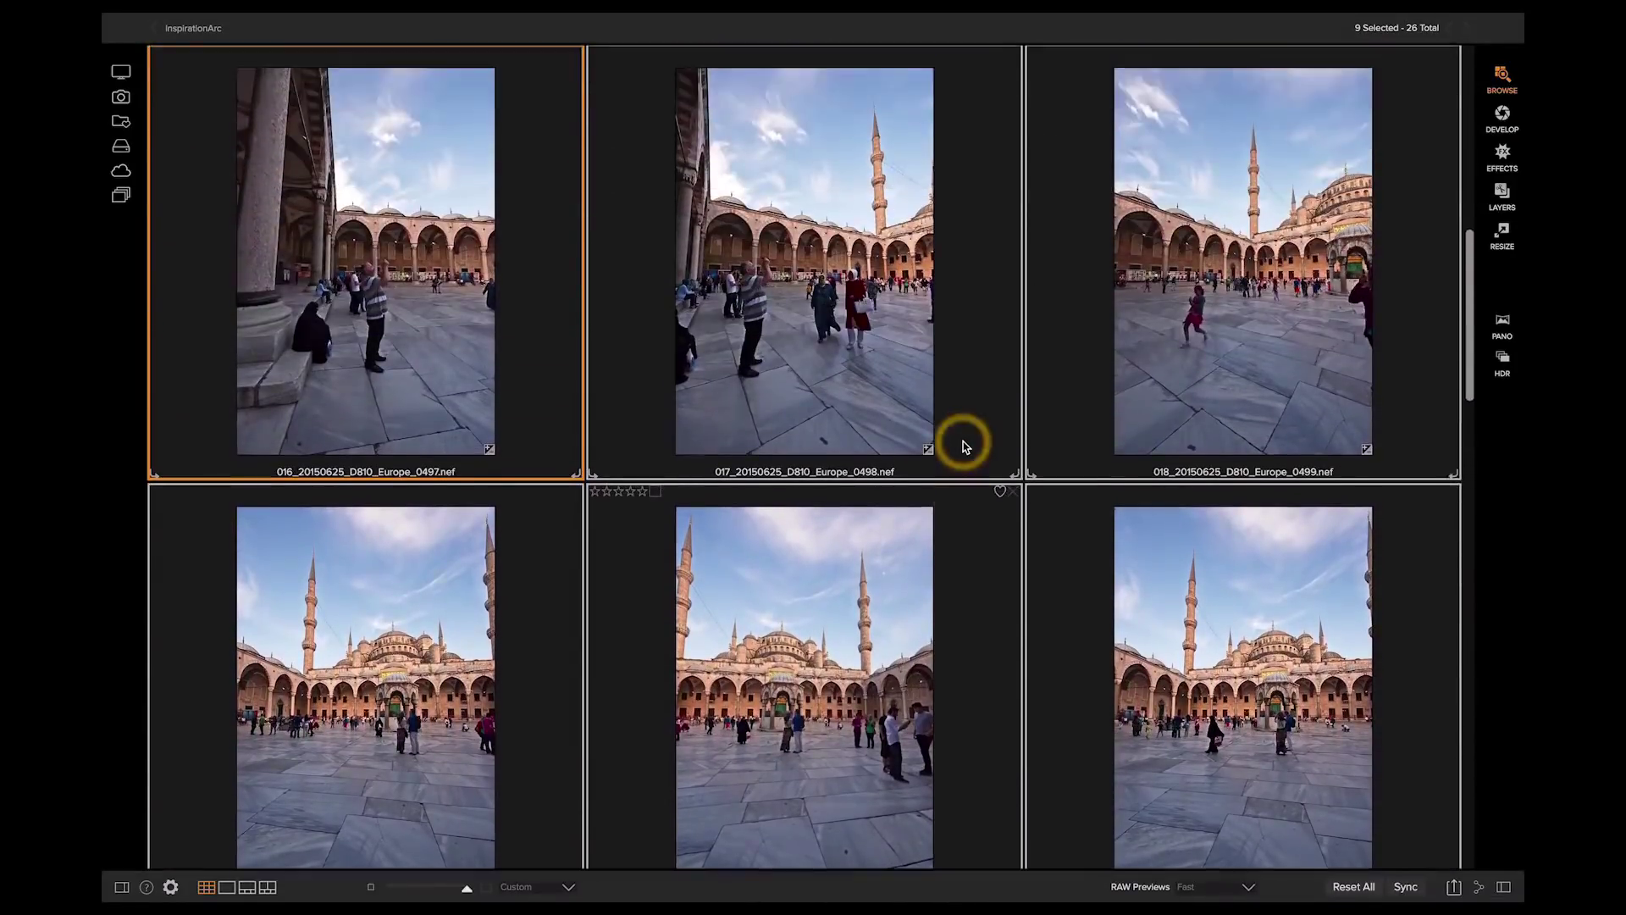
scroll(963, 440, "down", 2)
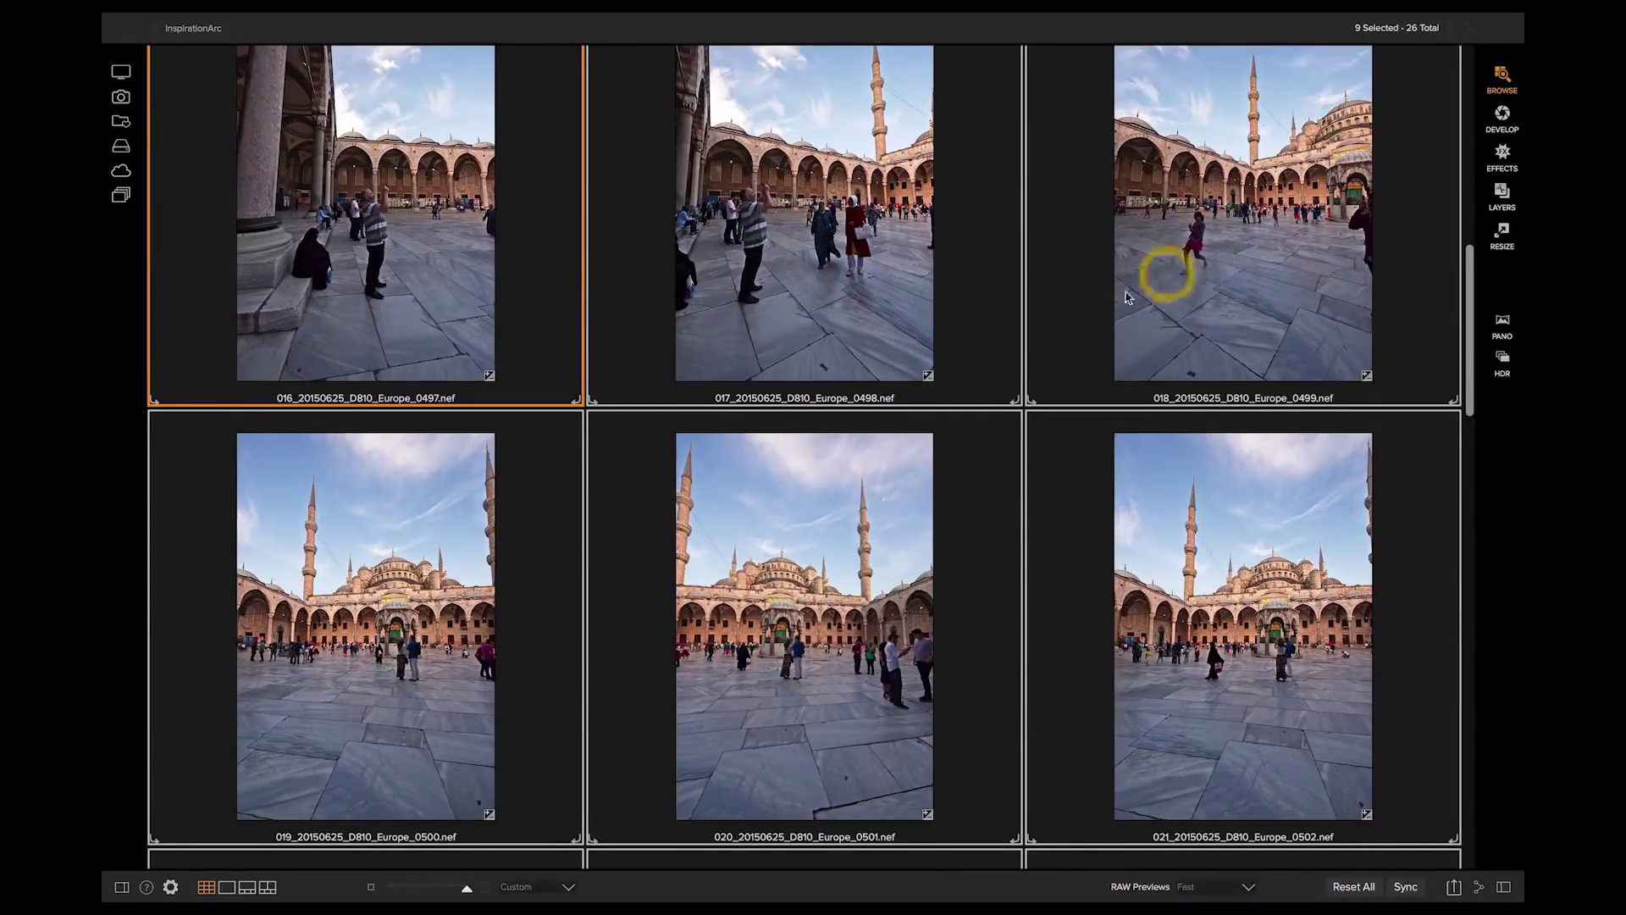
scroll(978, 385, "down", 2)
scroll(983, 391, "down", 8)
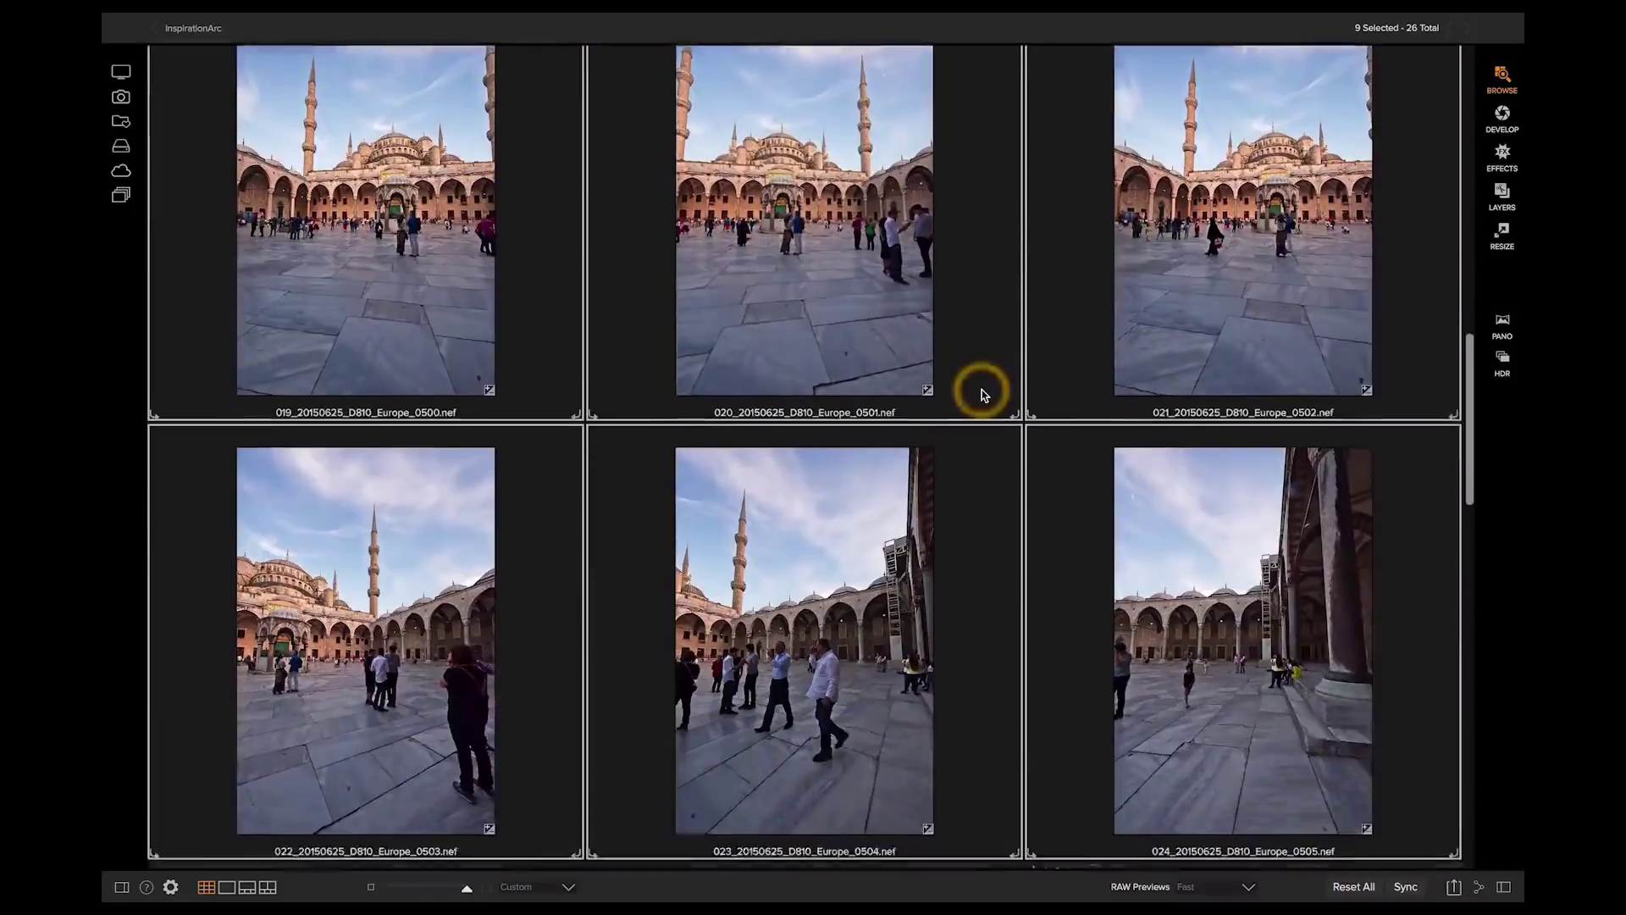
scroll(982, 391, "up", 15)
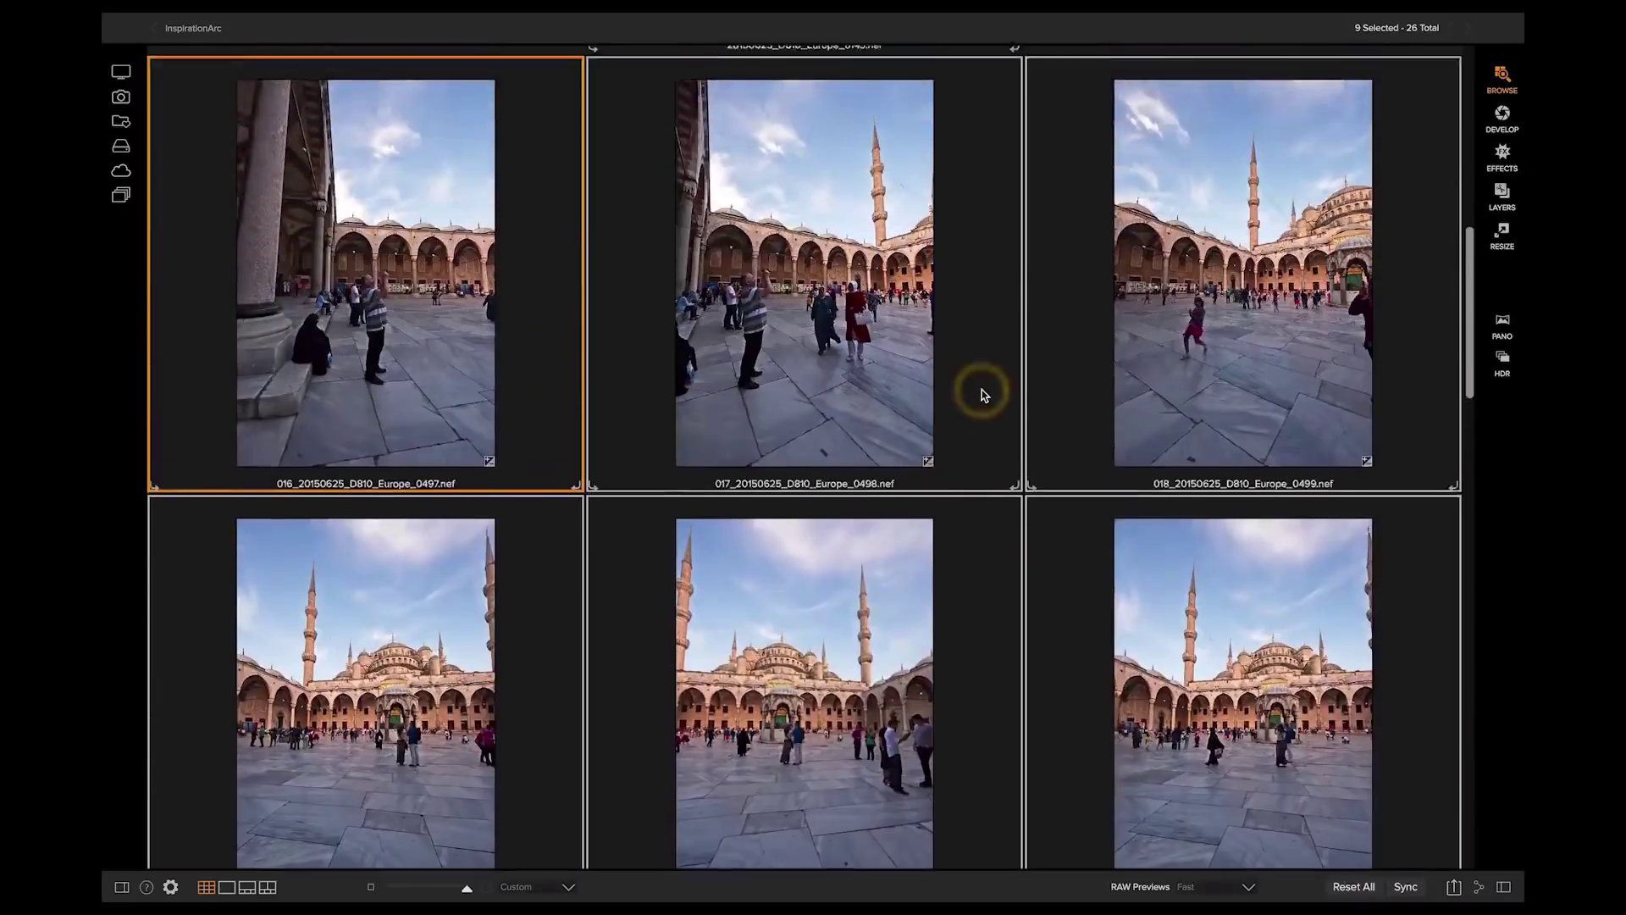
scroll(982, 391, "down", 10)
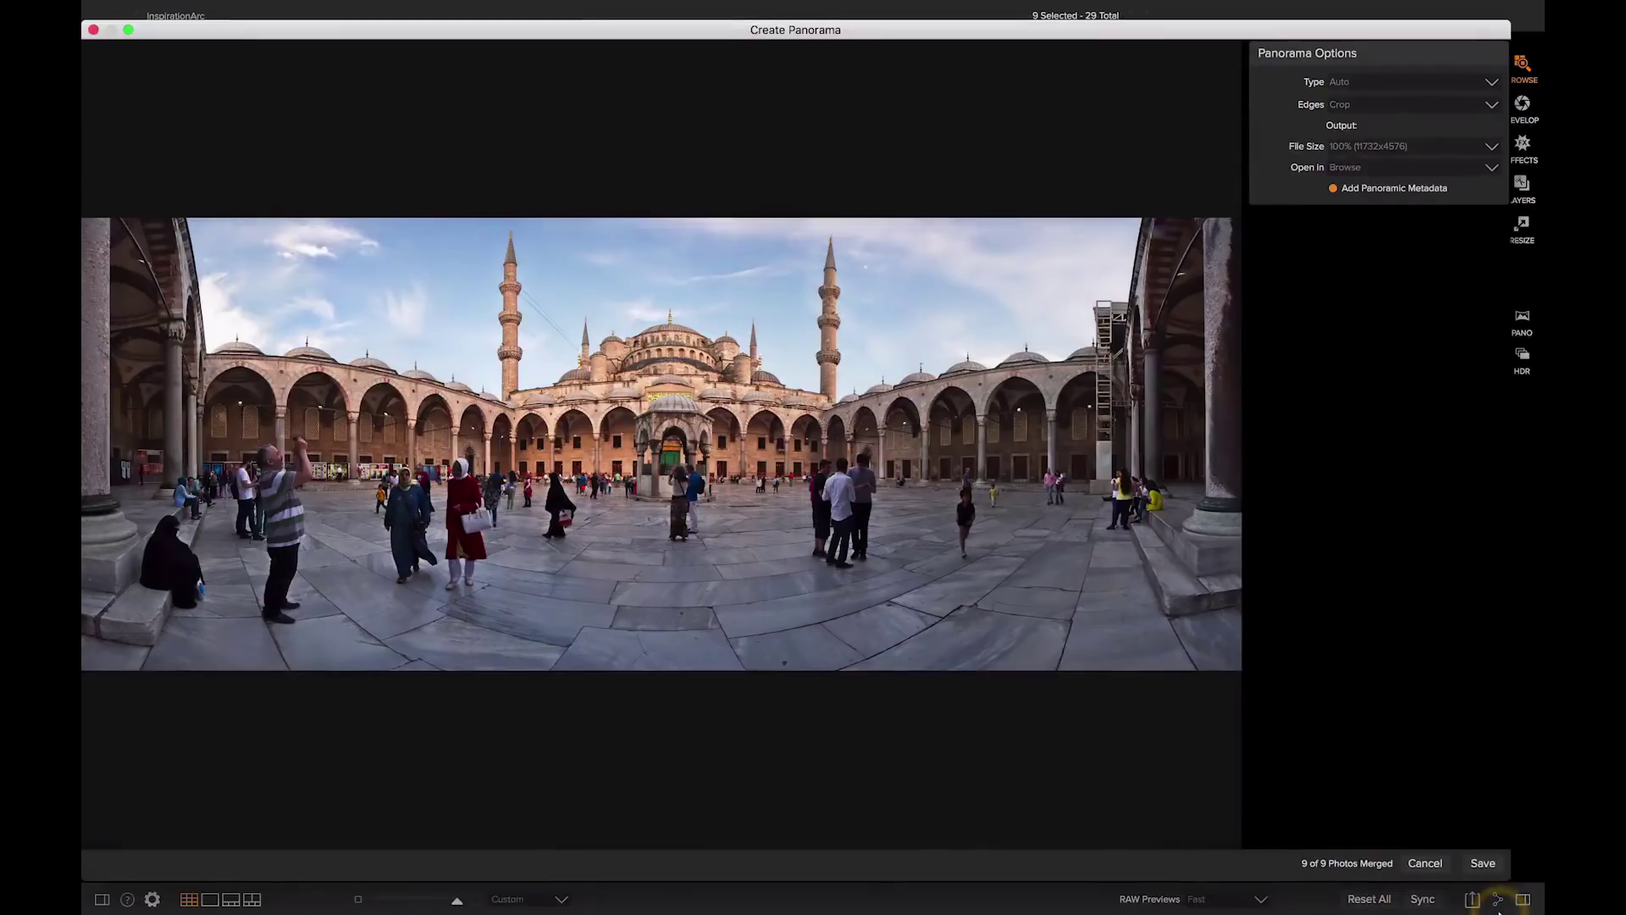
- Set the panorama type to Spherical with edges on Crop
left_click(1498, 909)
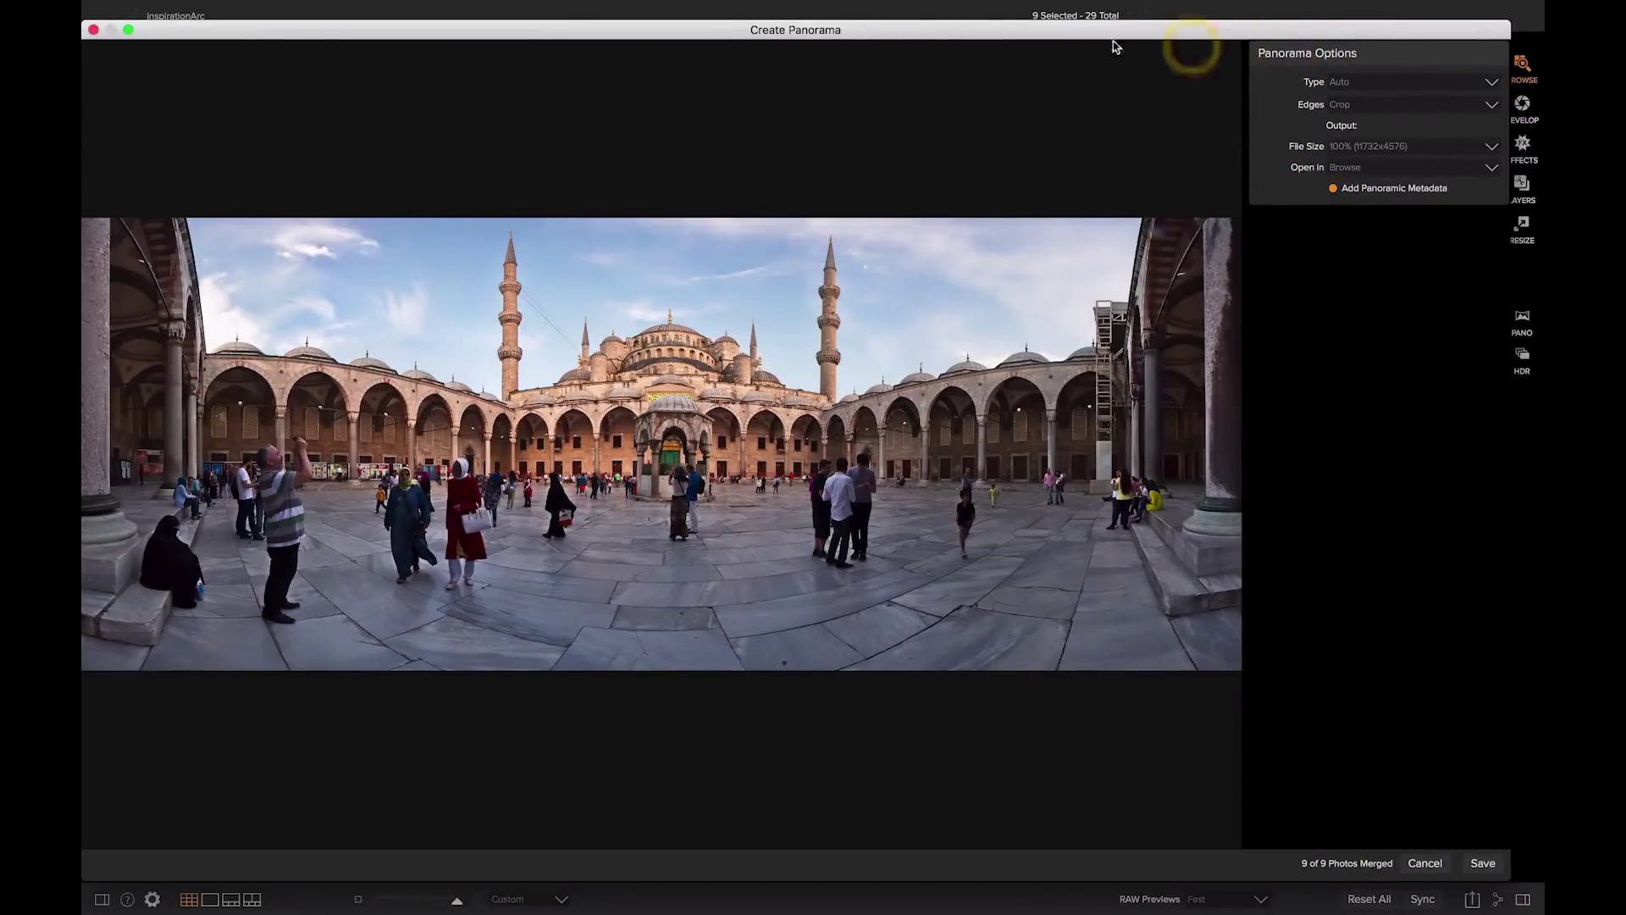
left_click(1397, 85)
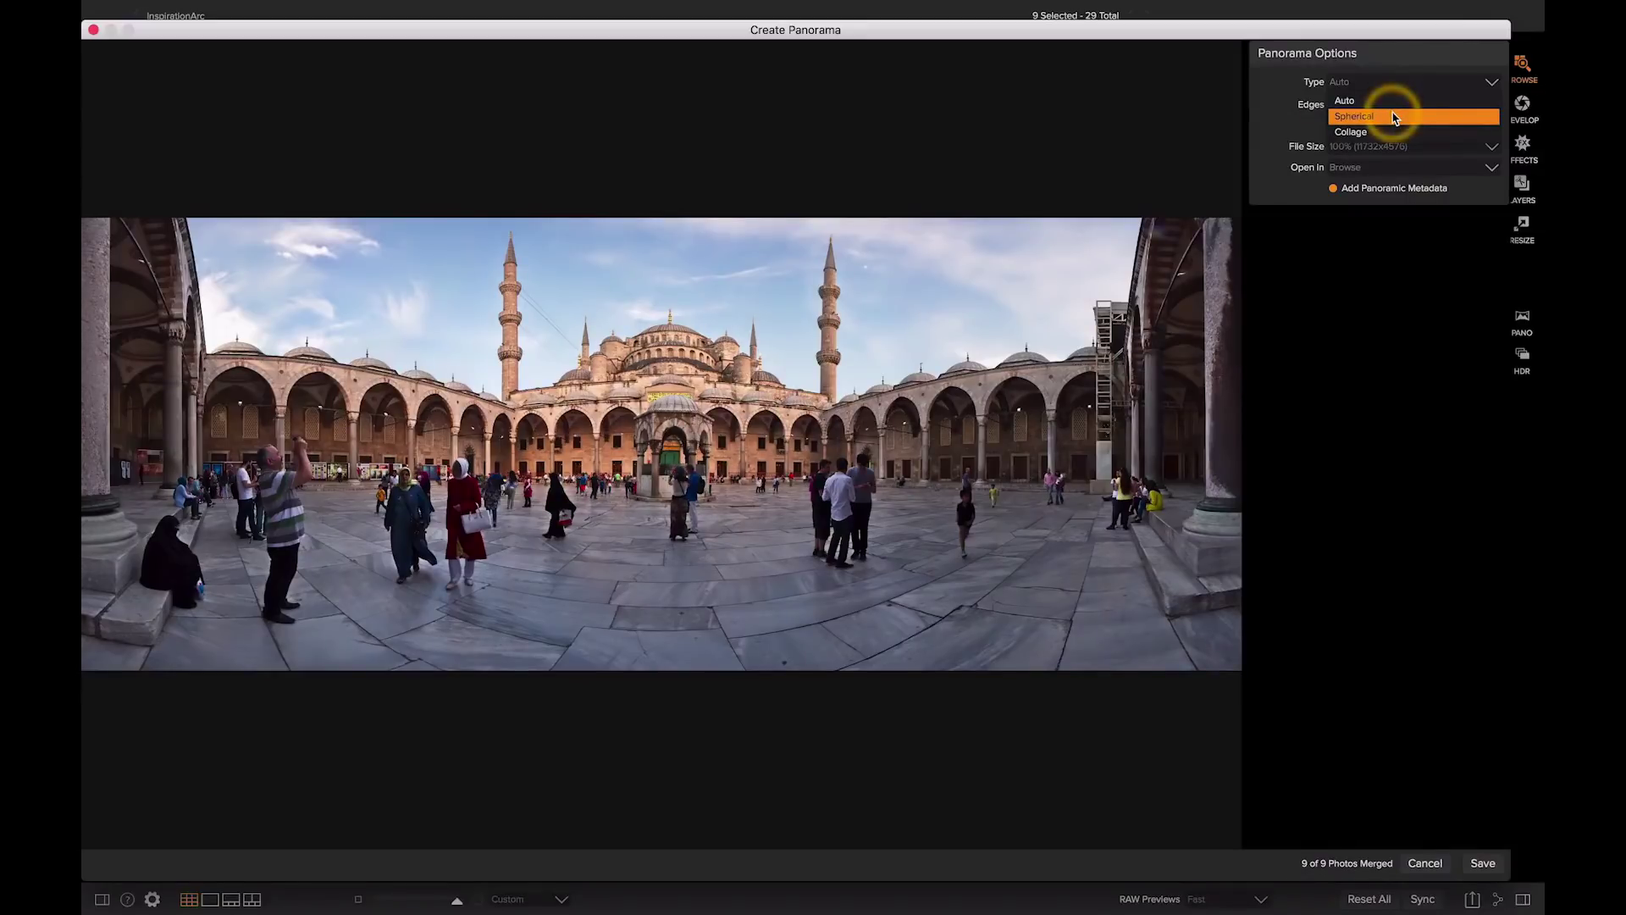
left_click(1395, 116)
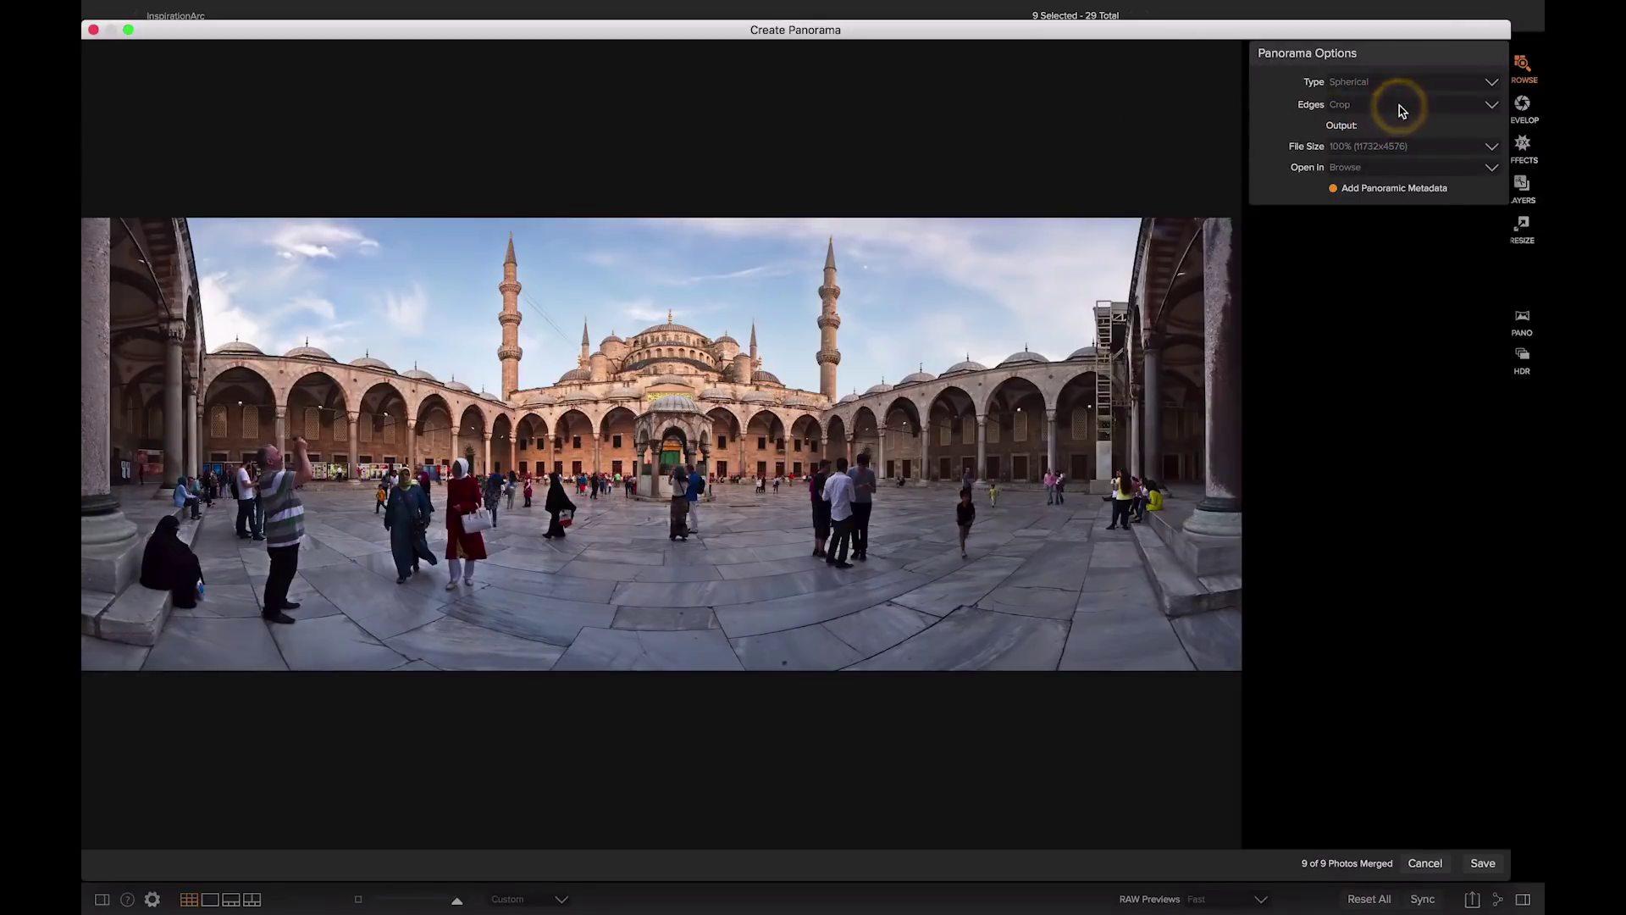
left_click(1401, 111)
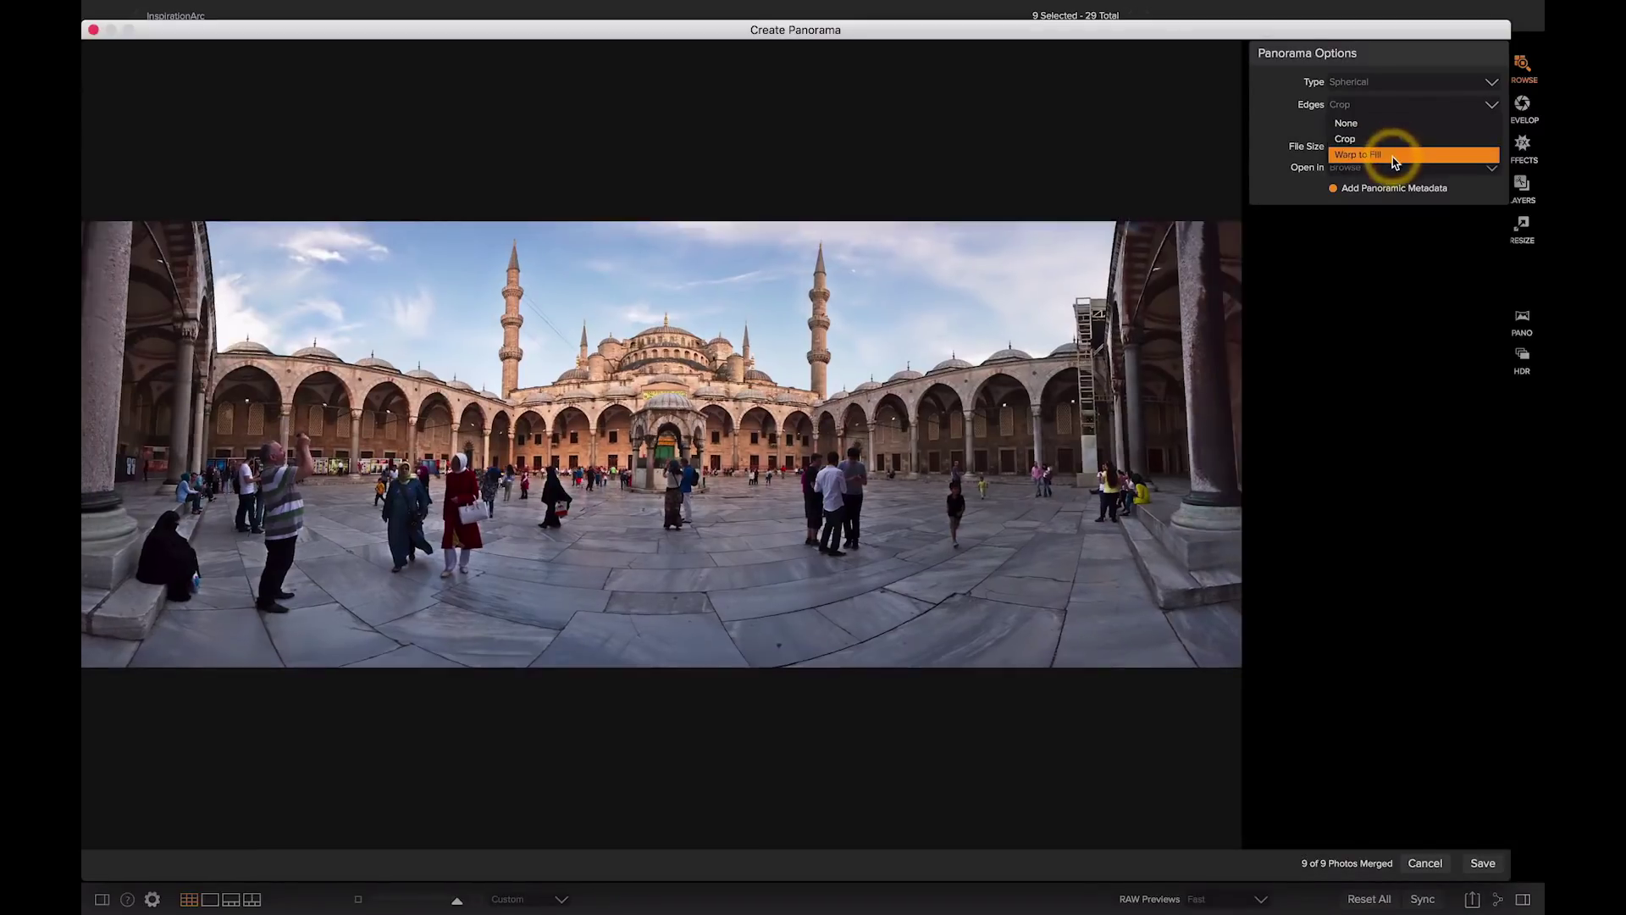
left_click(1395, 158)
left_click(1395, 123)
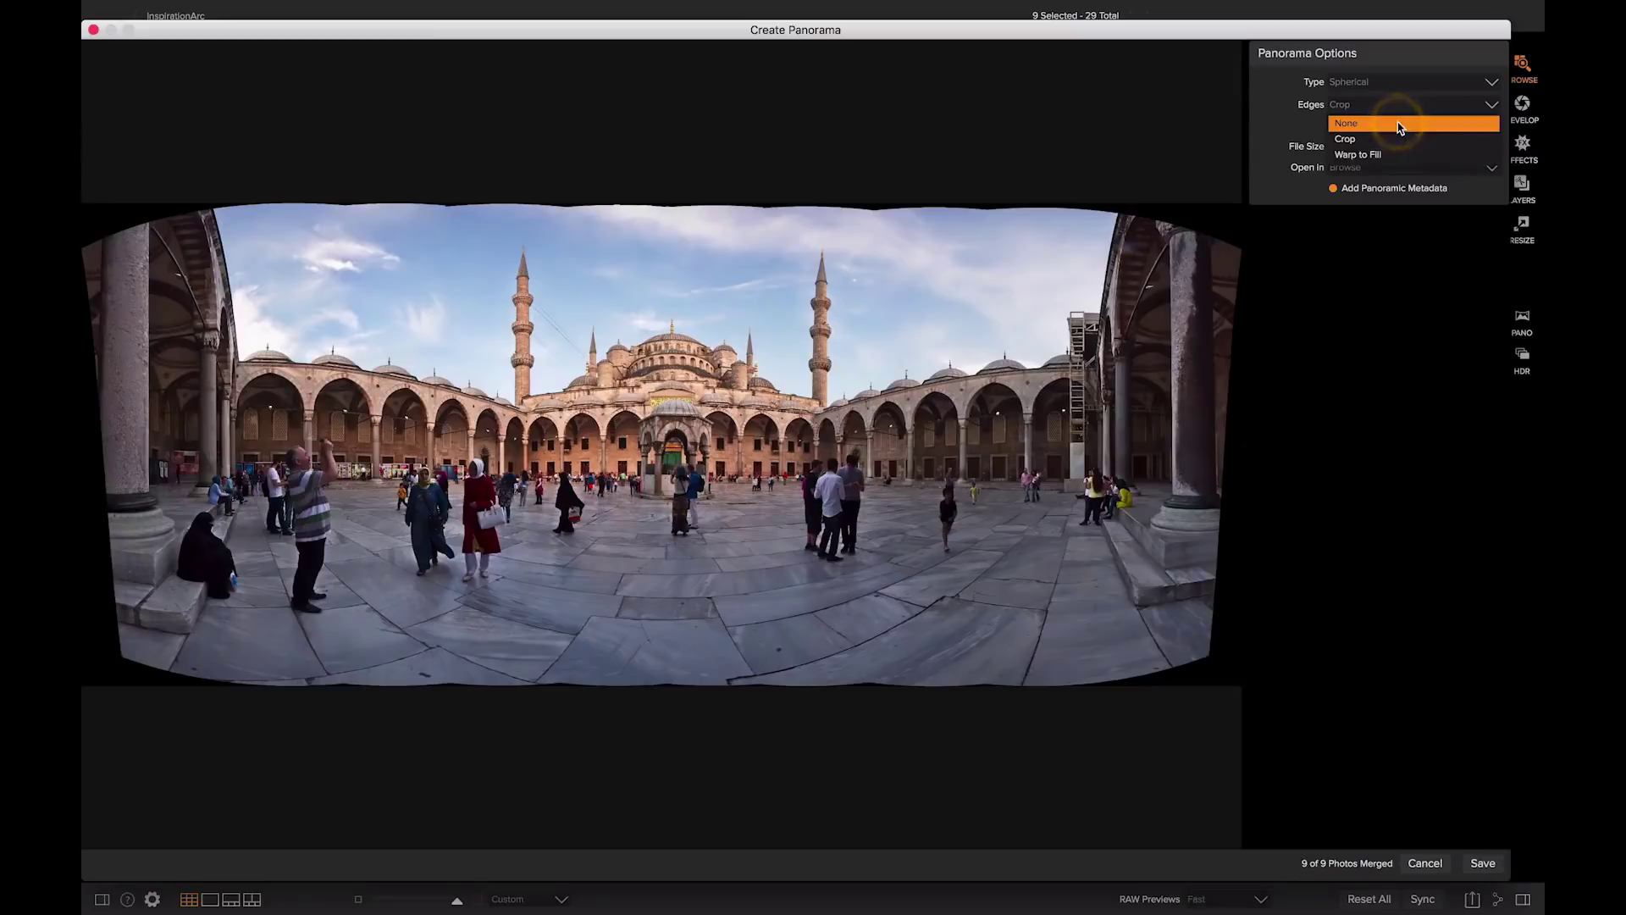
left_click(1397, 158)
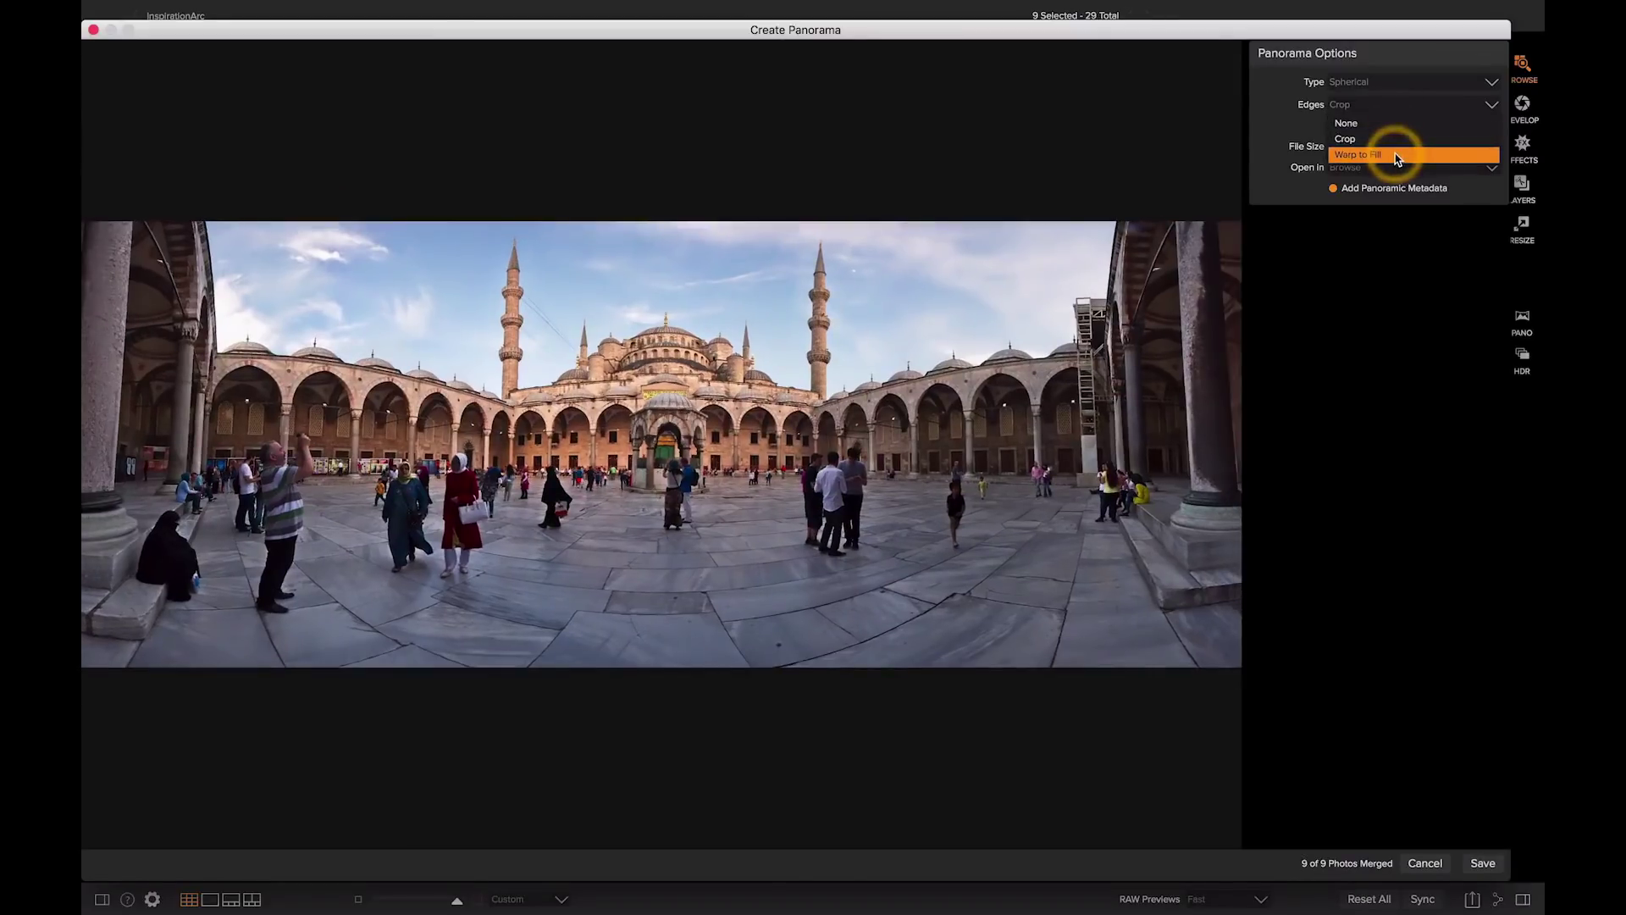
left_click(1397, 157)
left_click(1396, 158)
left_click(1382, 140)
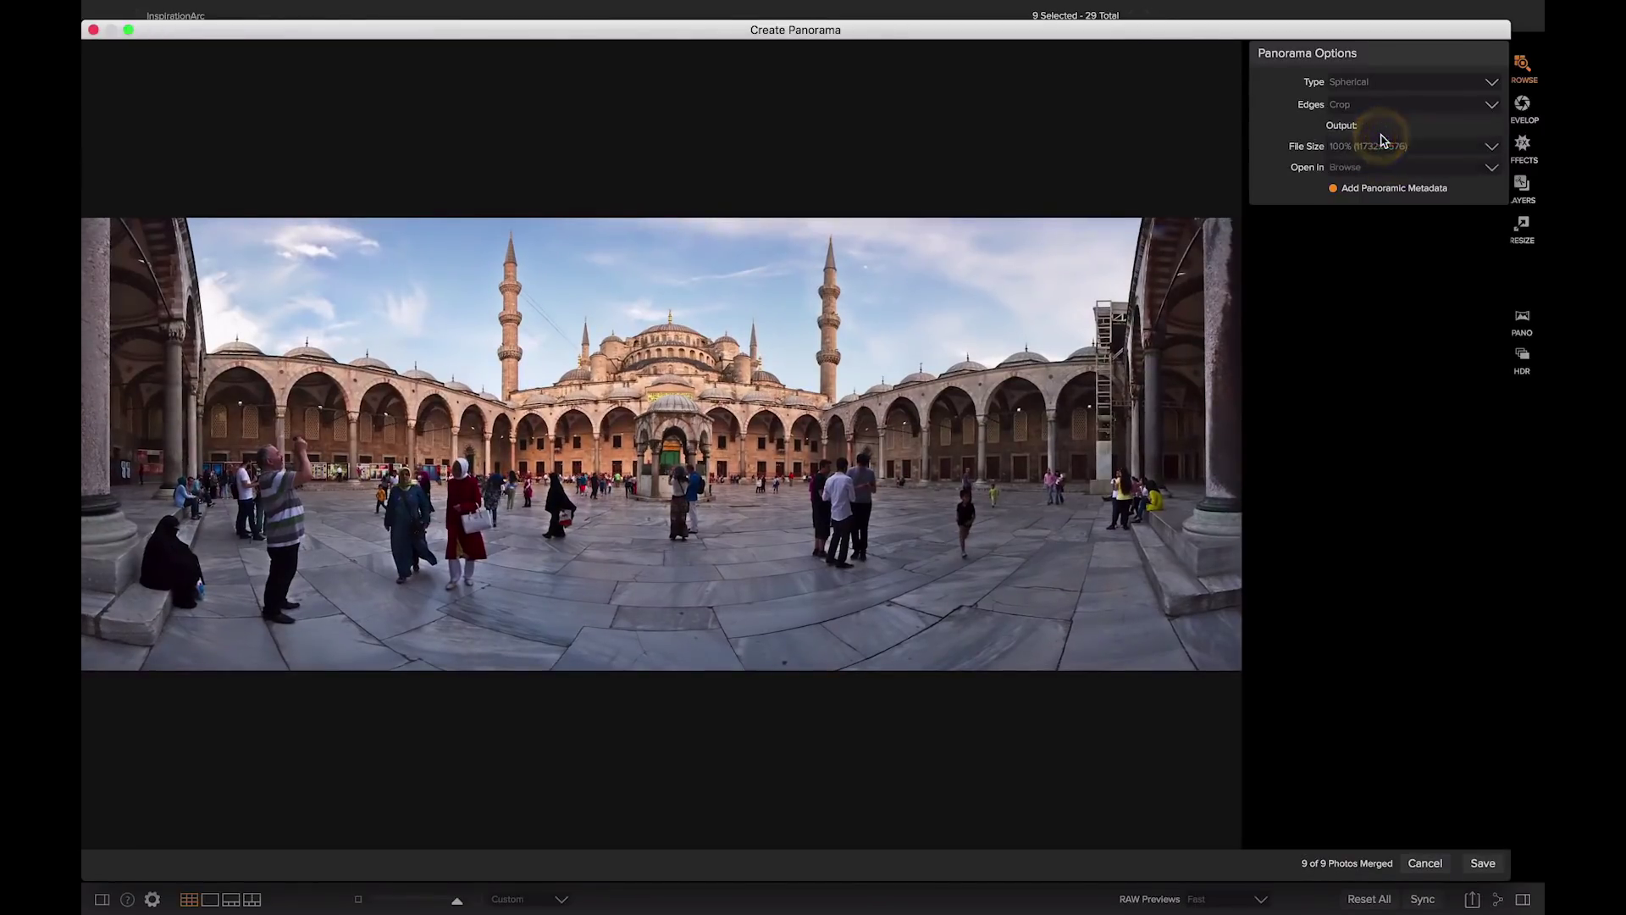
- Save the panorama at 100% file size, set to open in Browse afterwards
left_click(1451, 149)
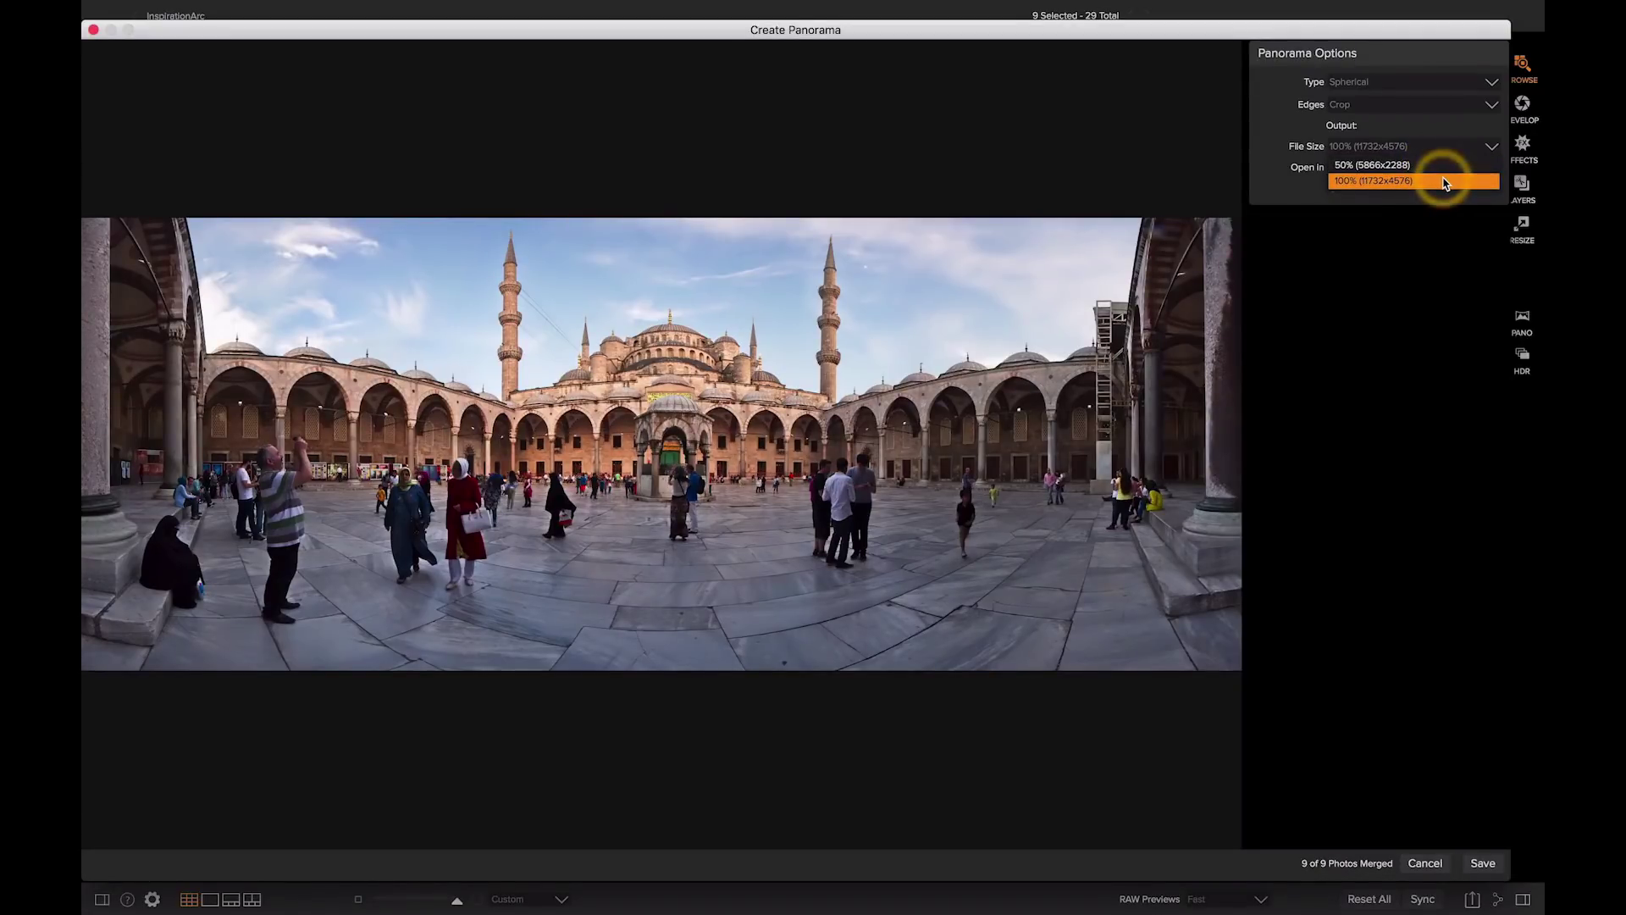
left_click(1380, 343)
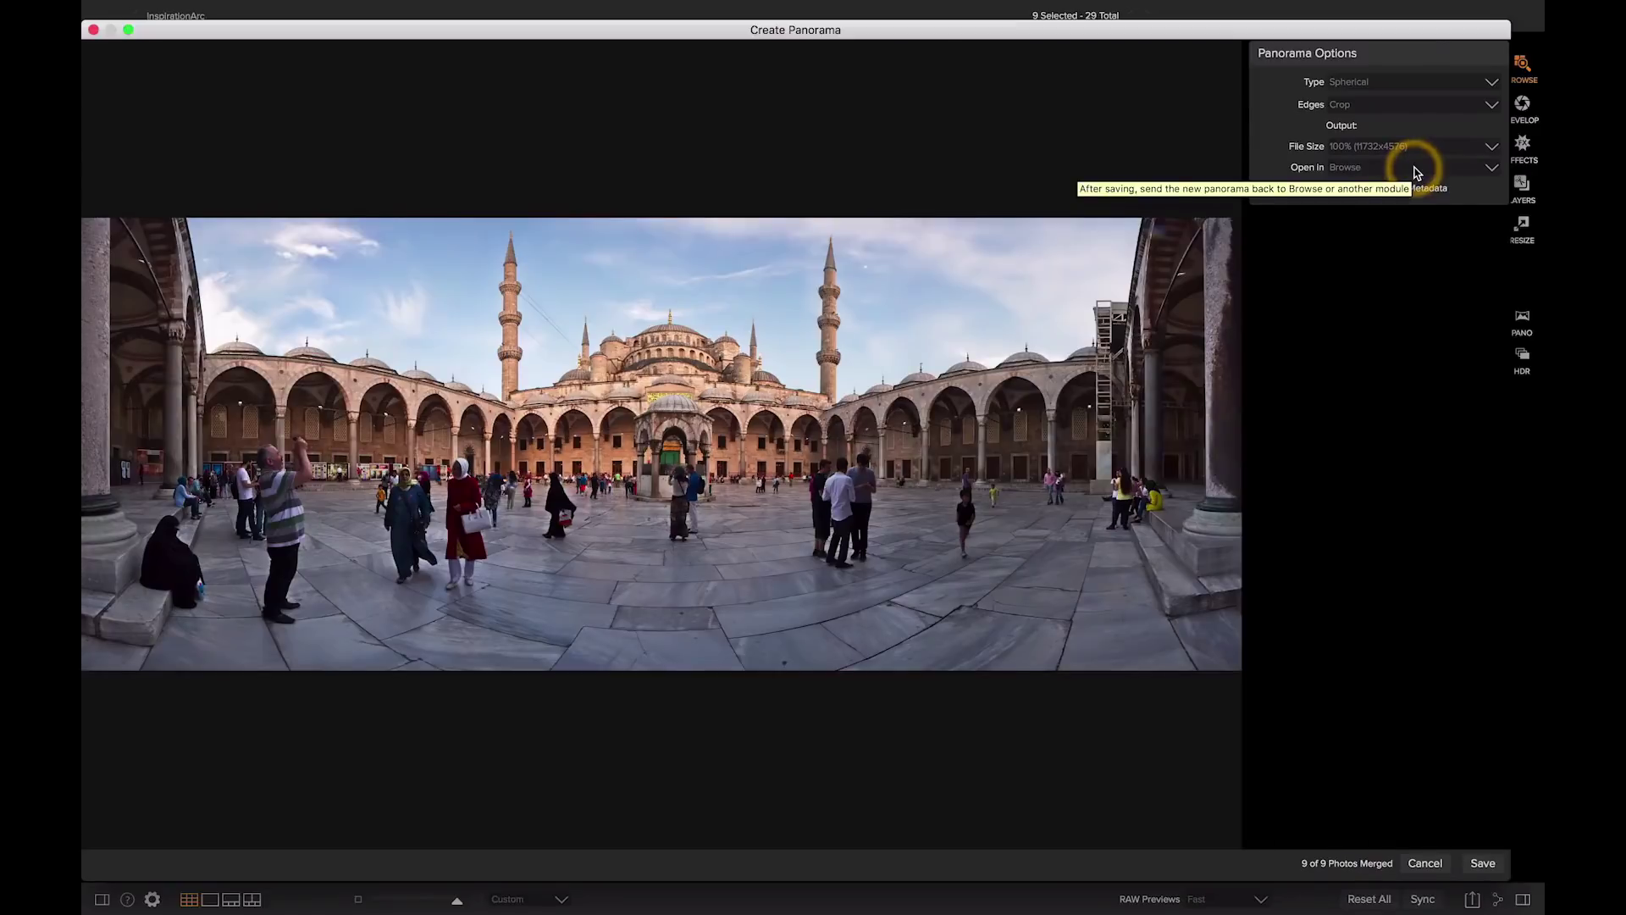
left_click(1493, 169)
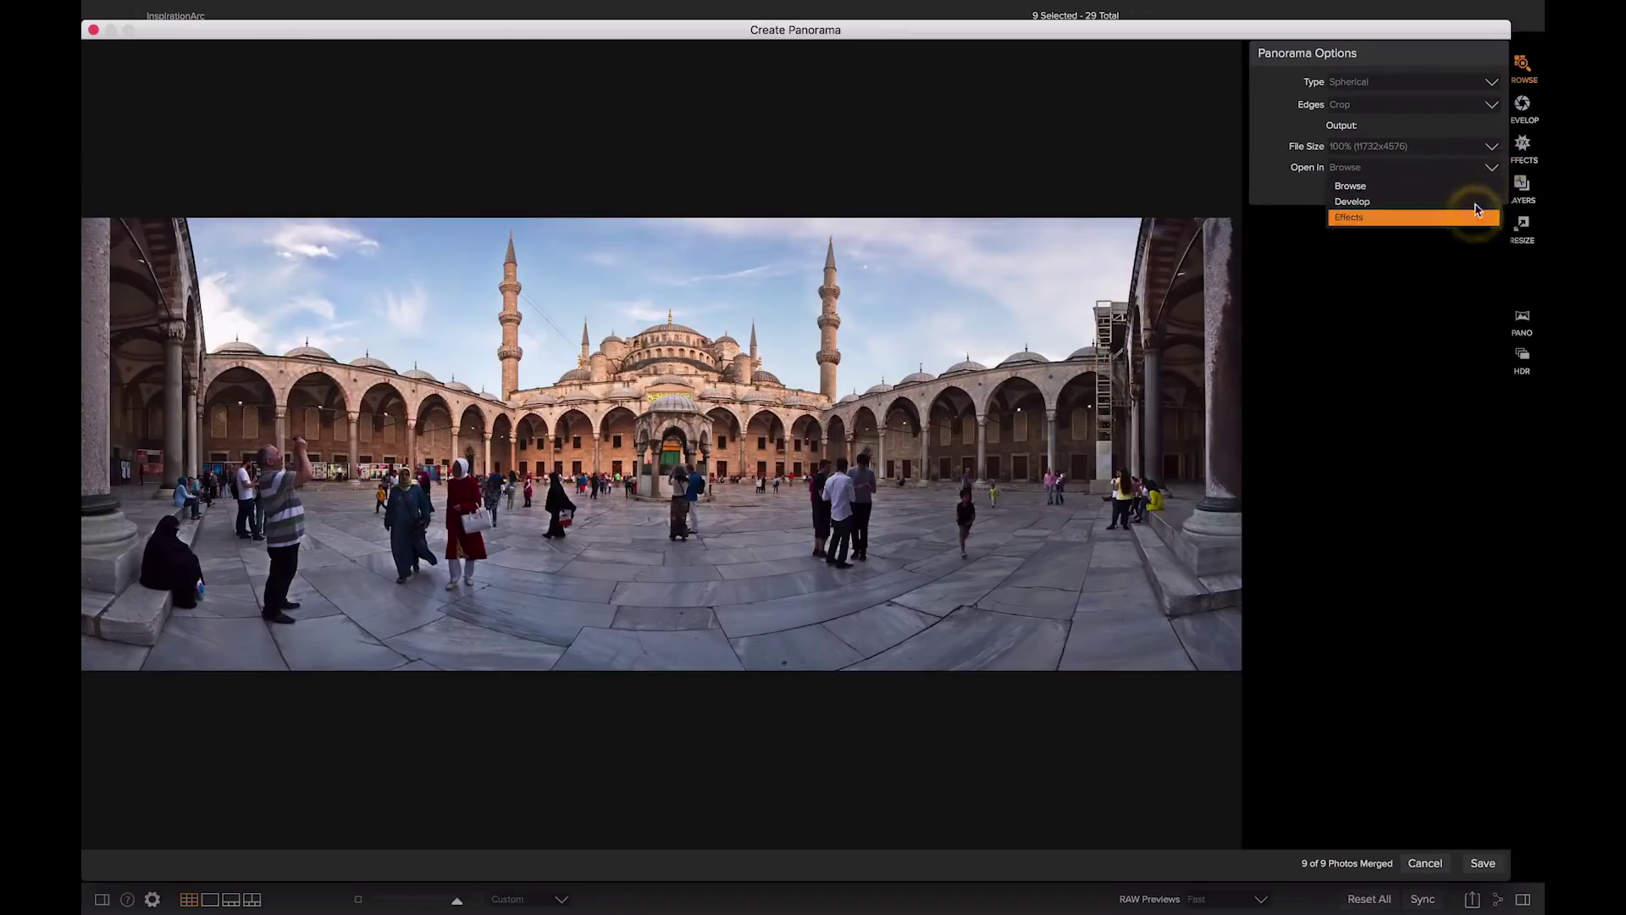
left_click(1472, 188)
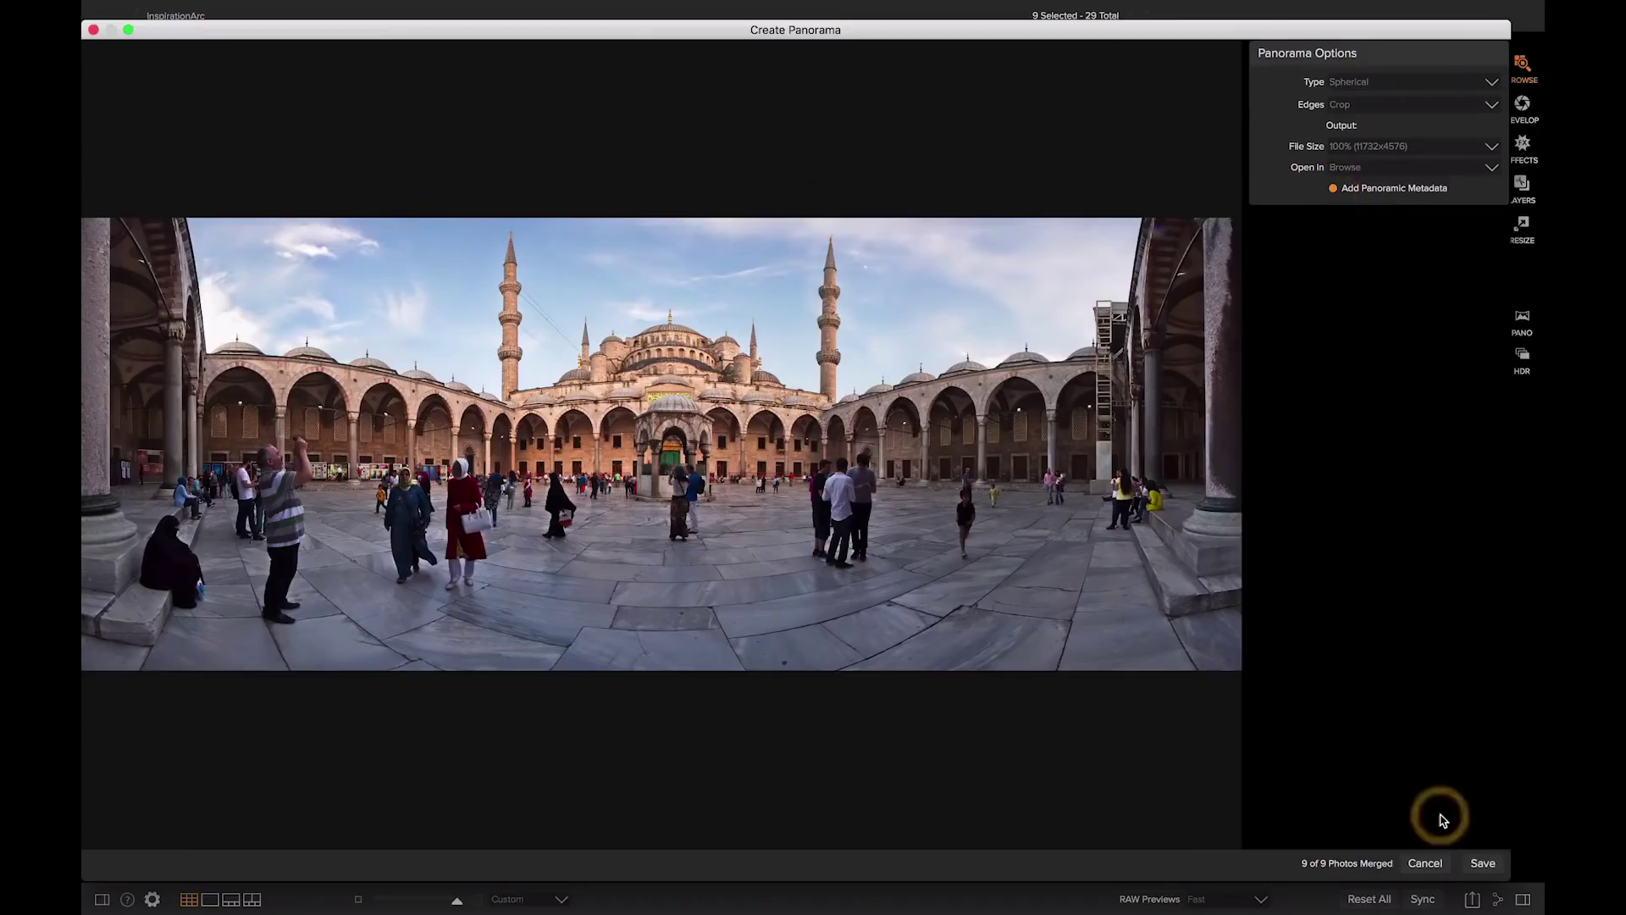
left_click(1482, 862)
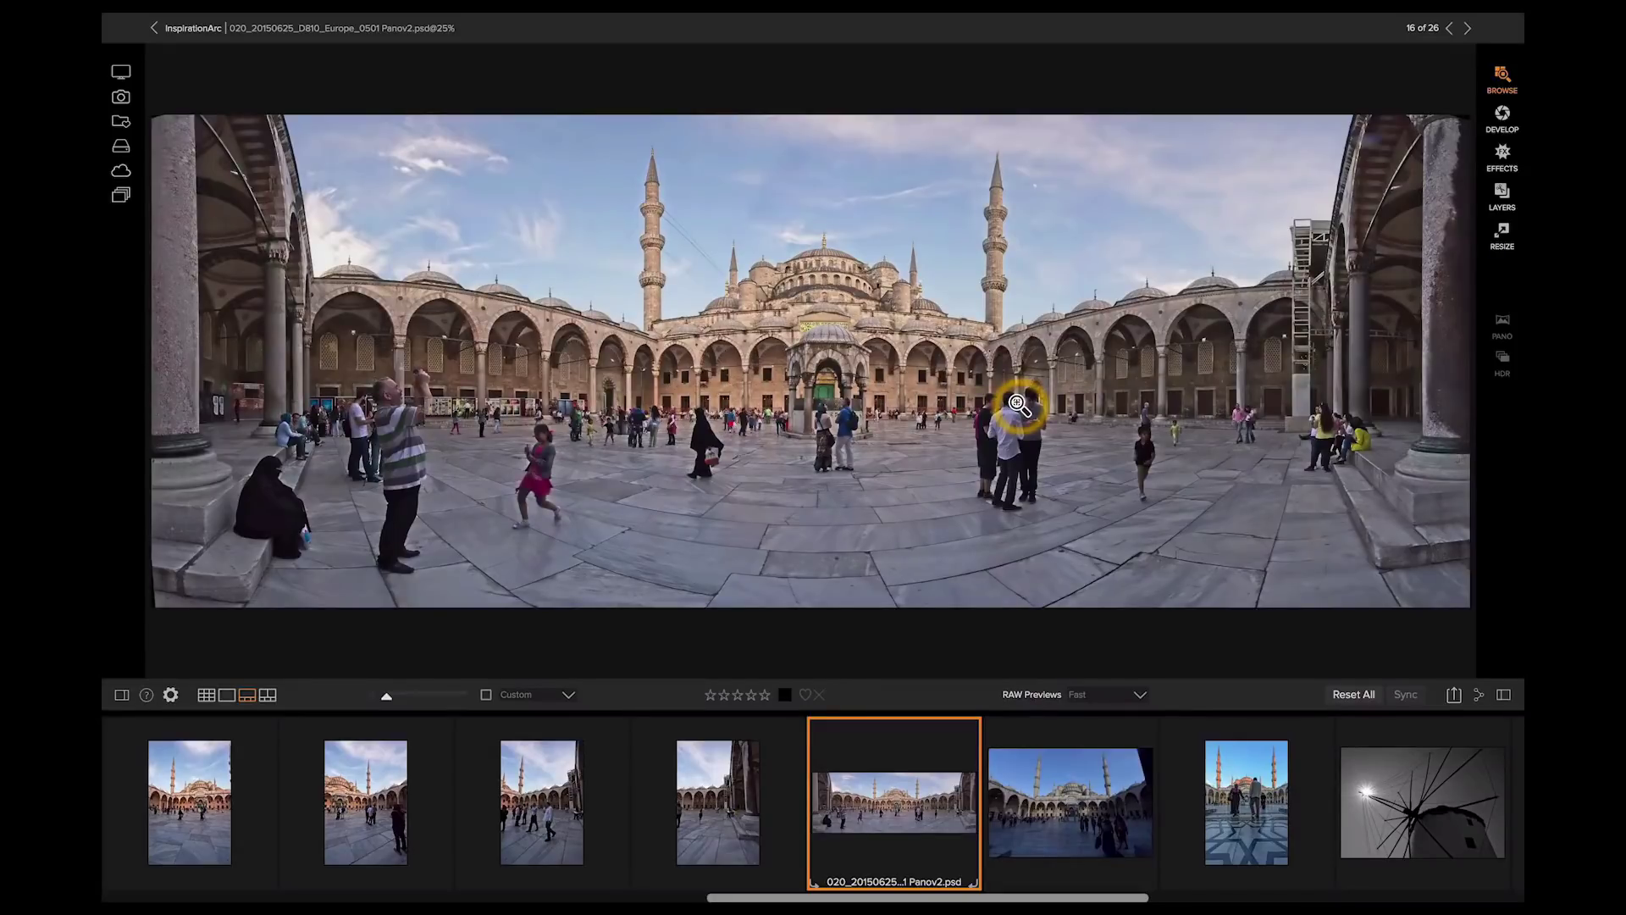
- Apply the HudsonHenryAutumnStyles GoldenHour preset to the panorama, then hide the Presets panel
left_click(122, 696)
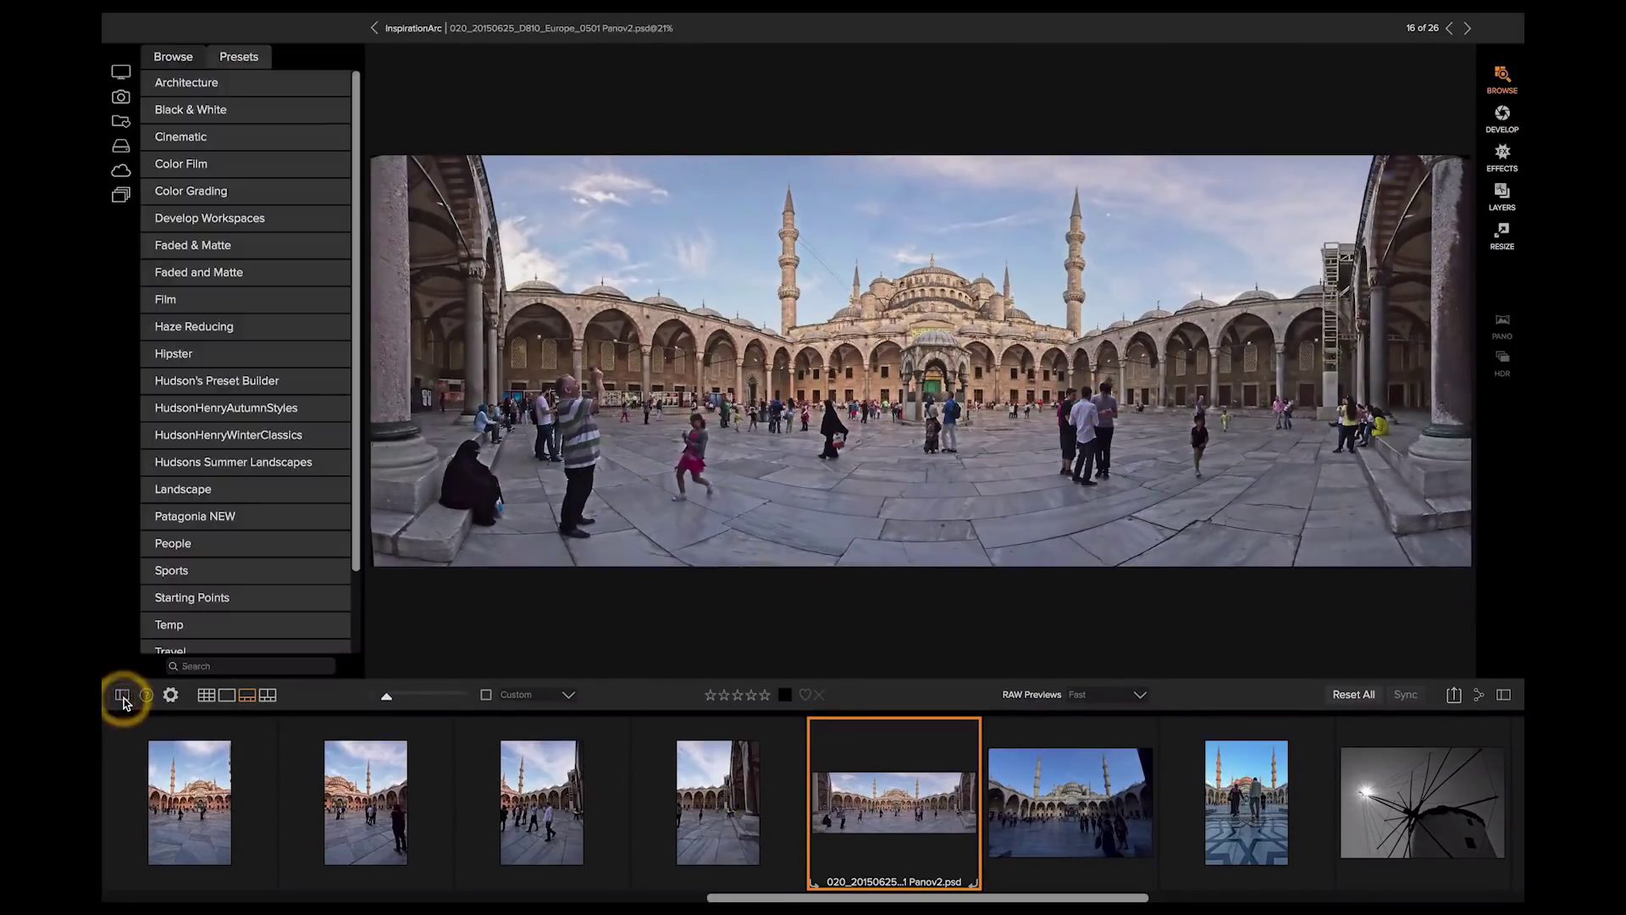
left_click(275, 413)
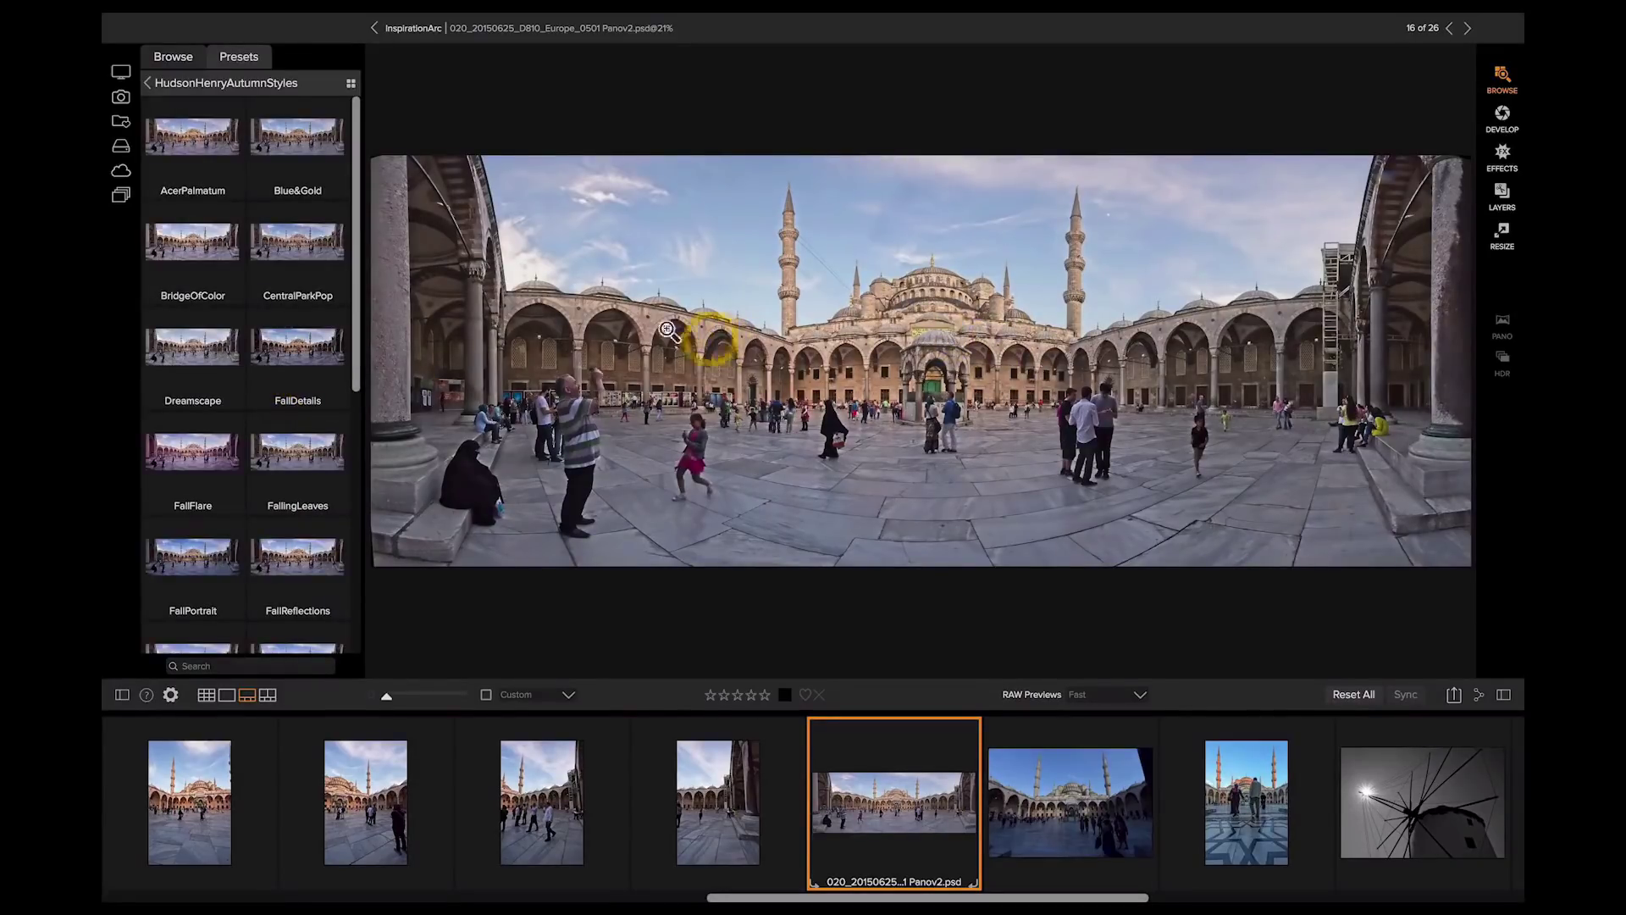
scroll(305, 368, "down", 3)
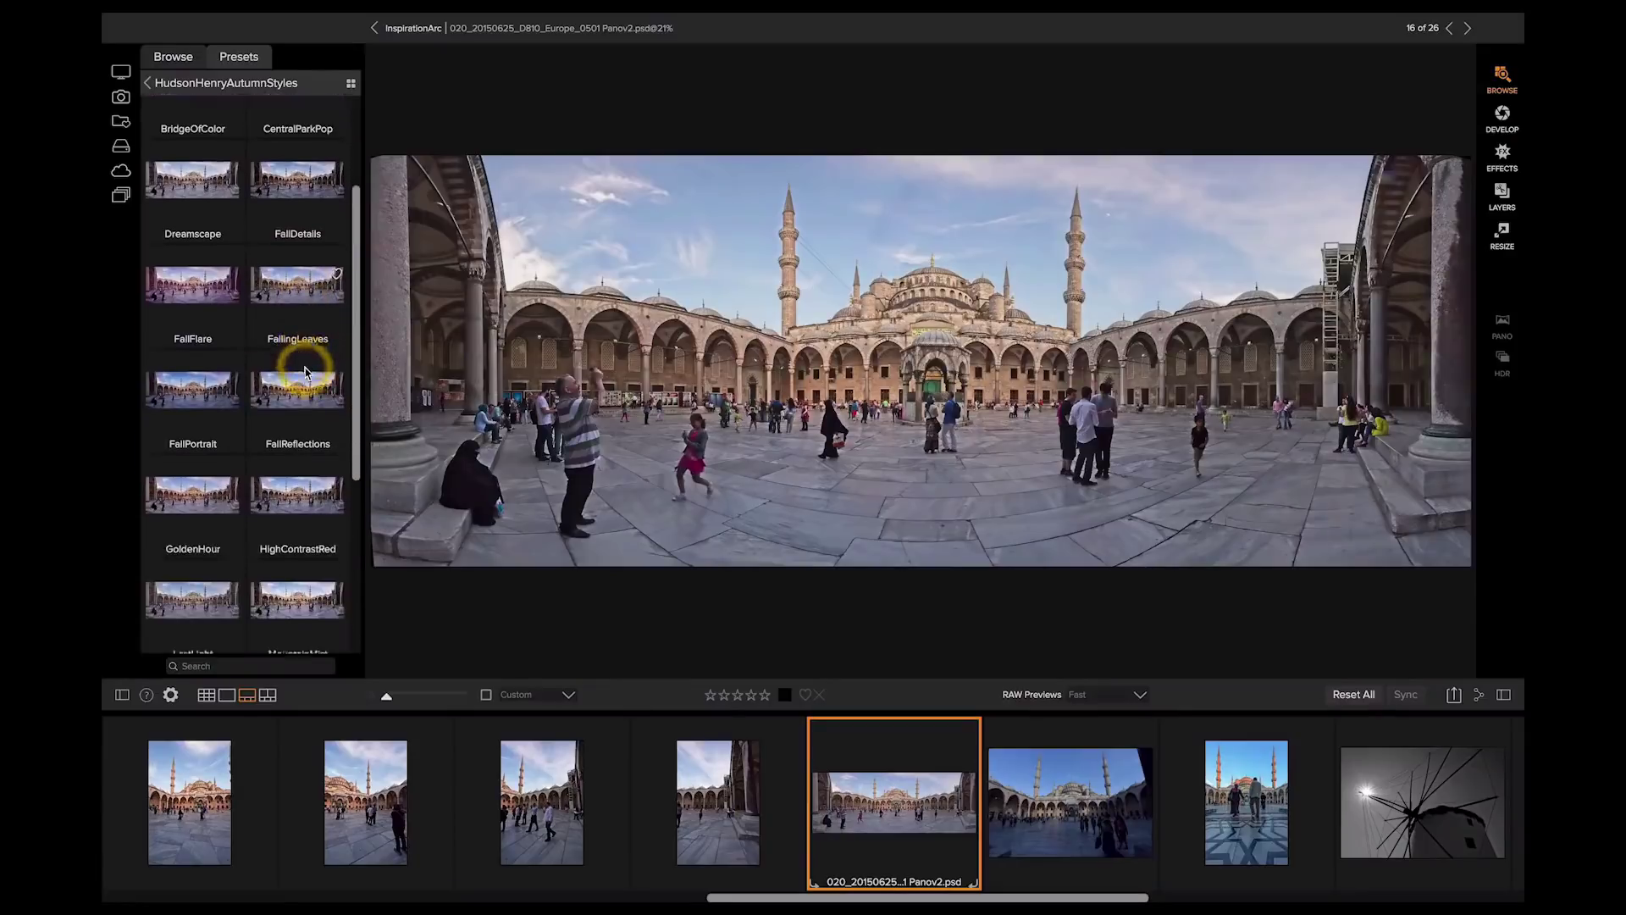
scroll(305, 367, "down", 2)
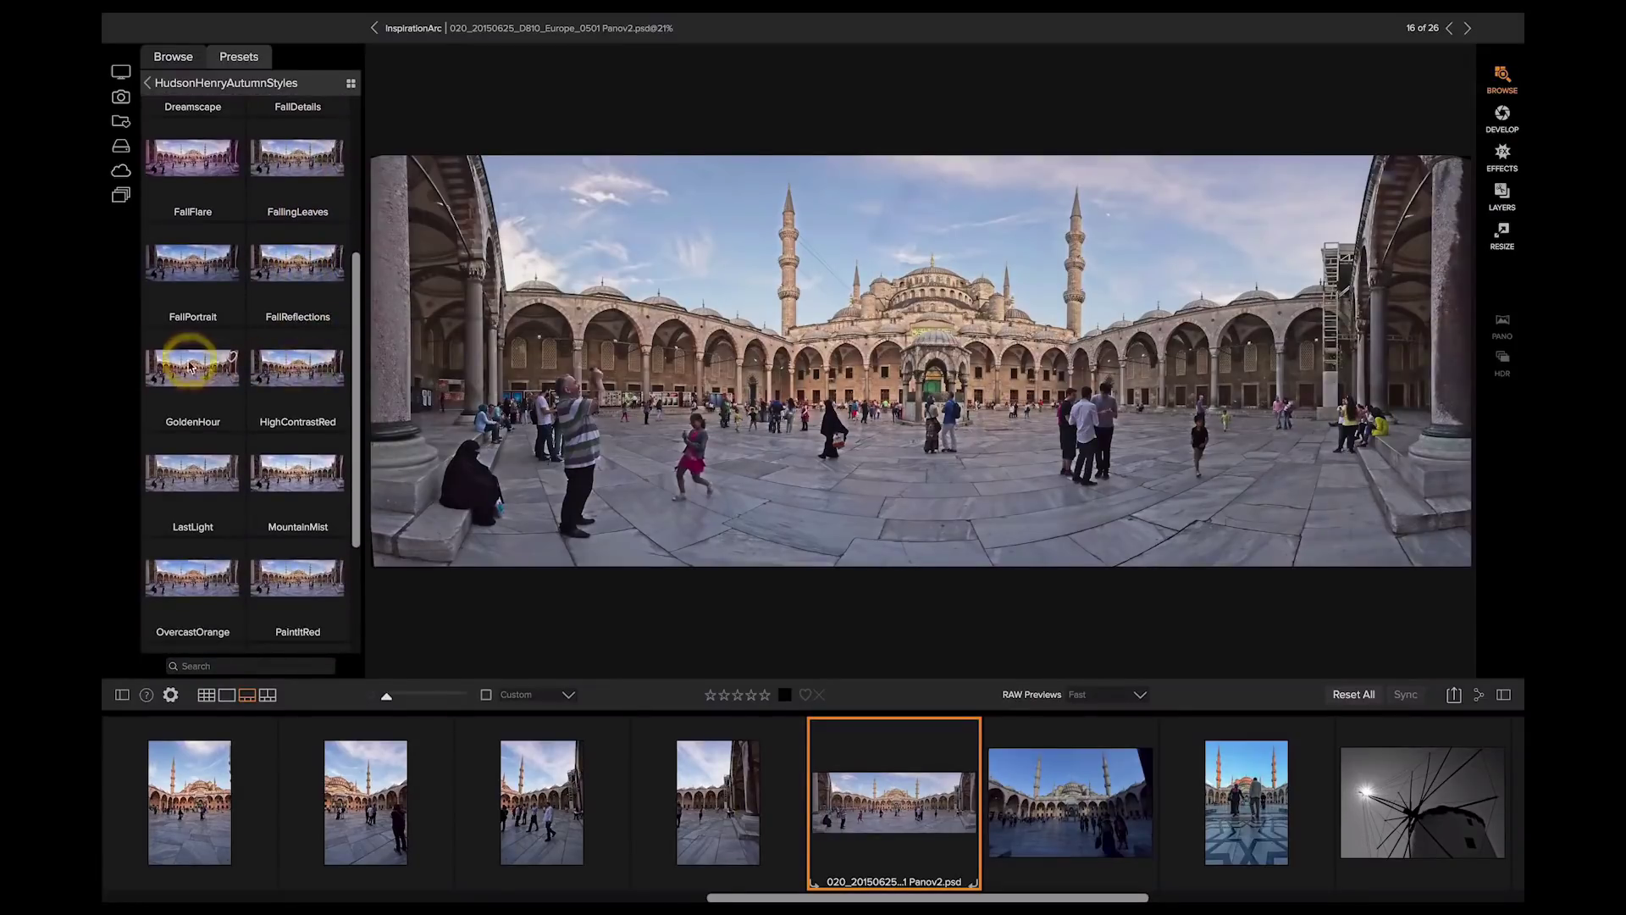
left_click(186, 366)
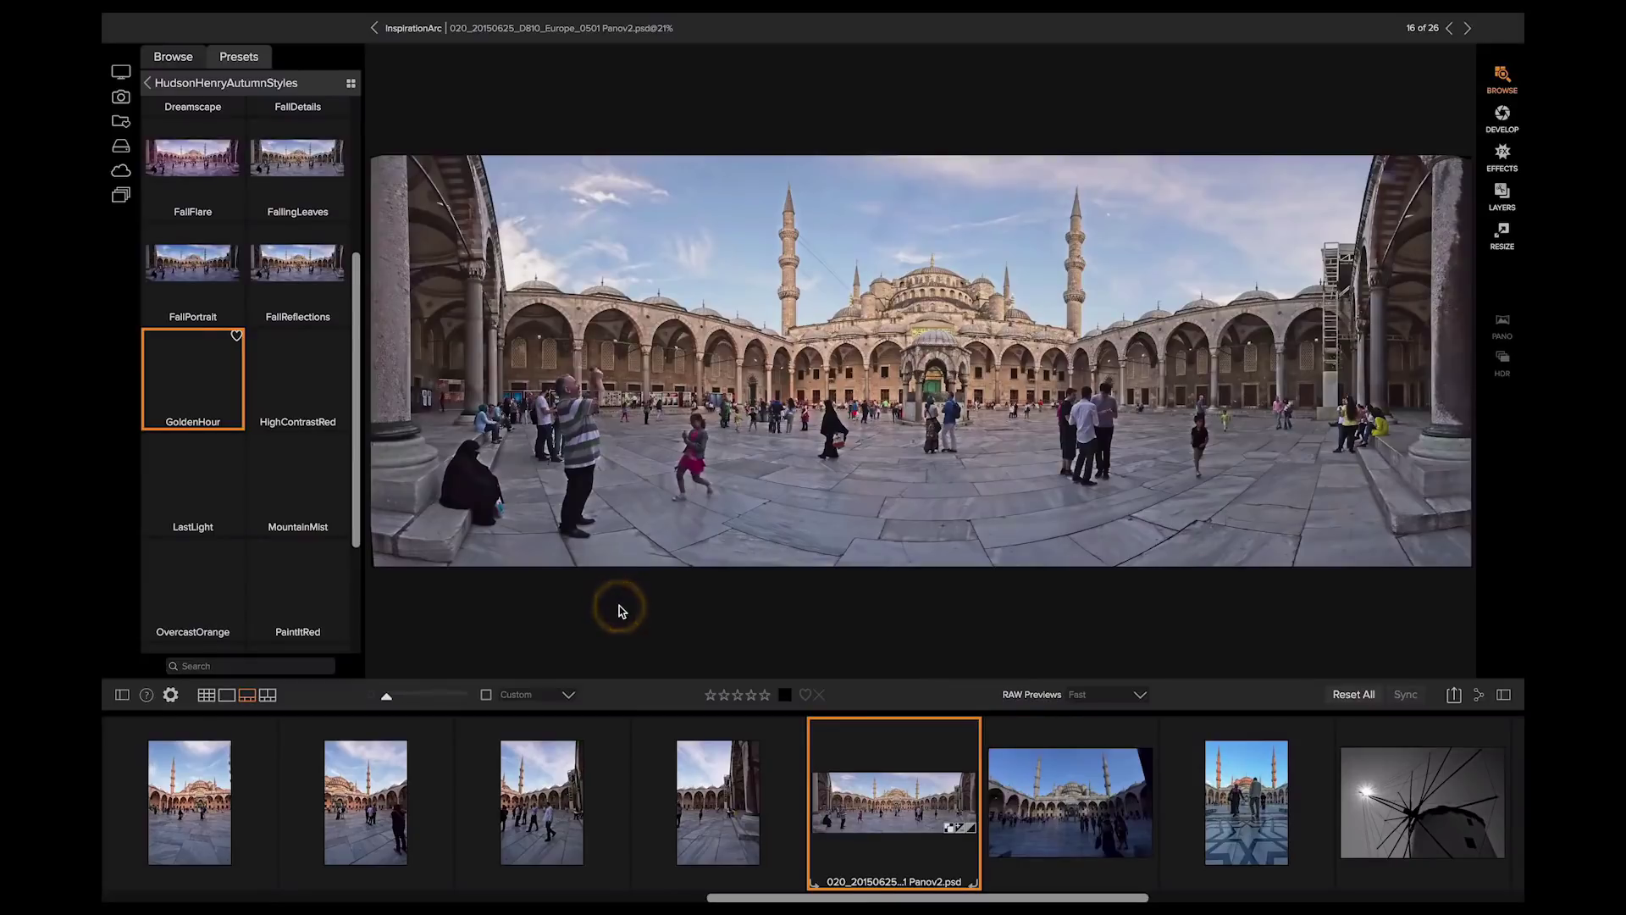
left_click(121, 694)
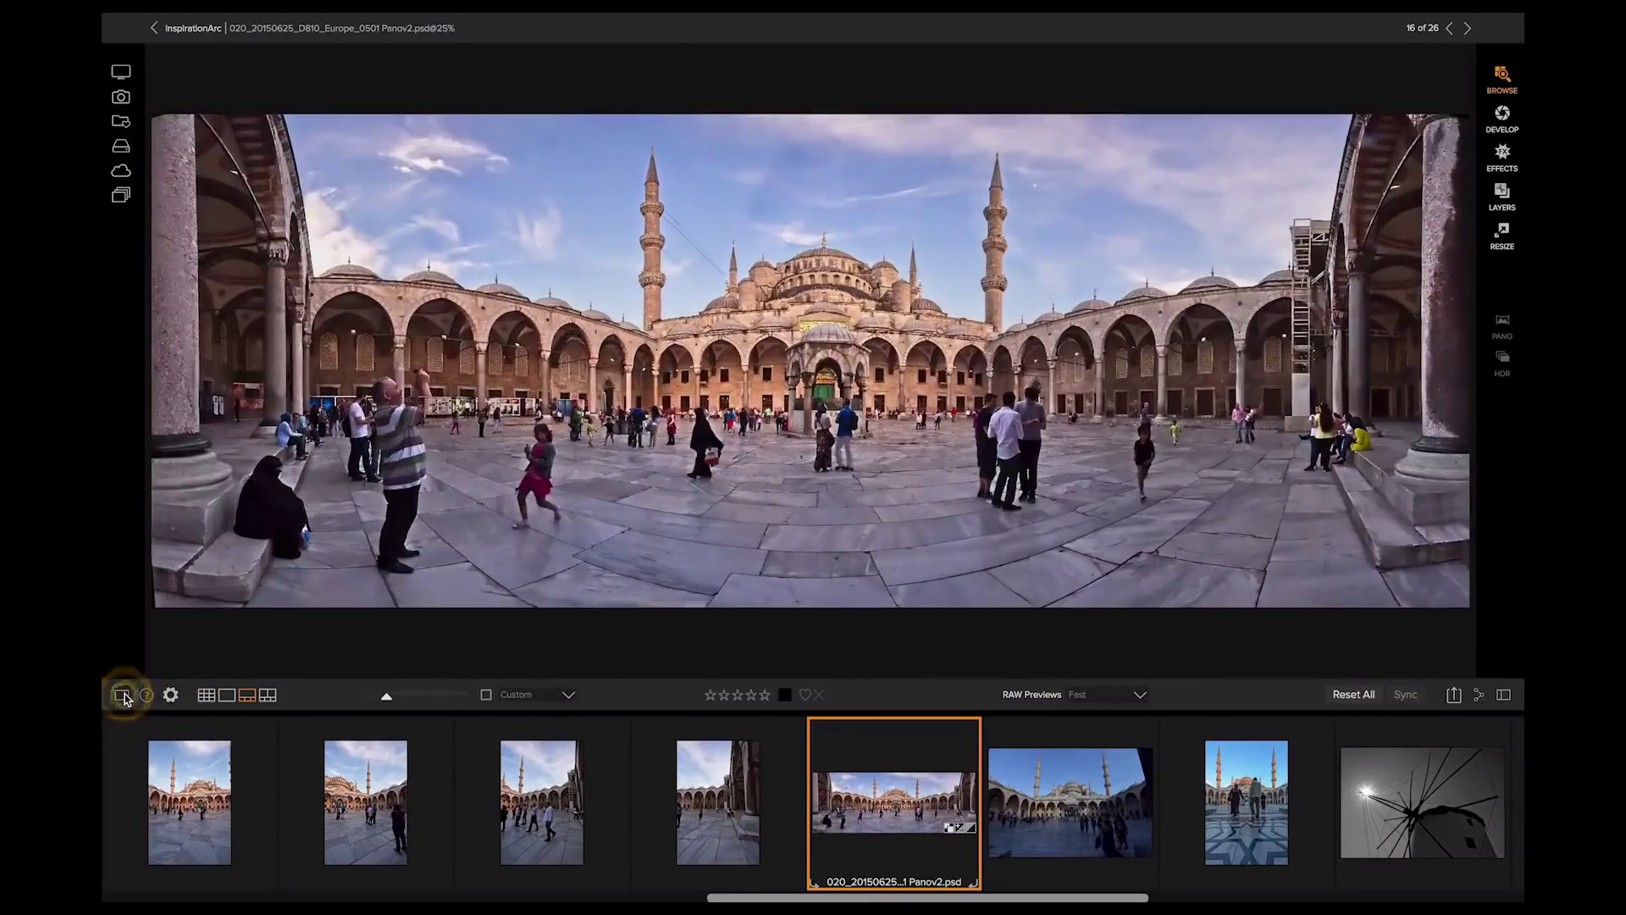
left_click(1218, 597)
left_click(1218, 597)
left_click(1043, 826)
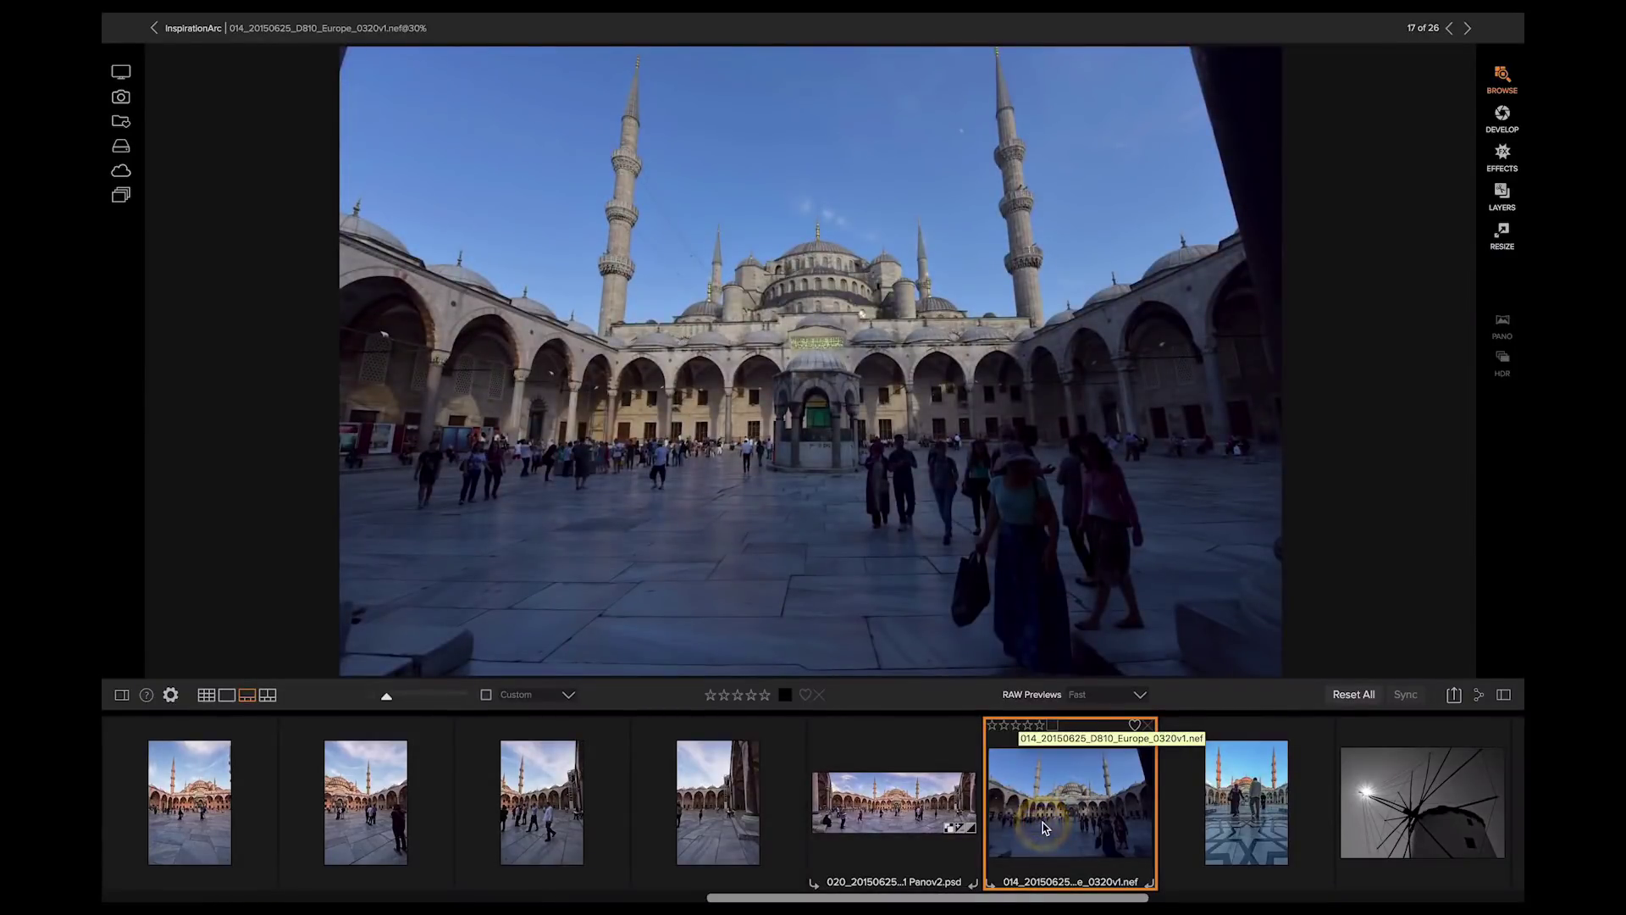
left_click(892, 813)
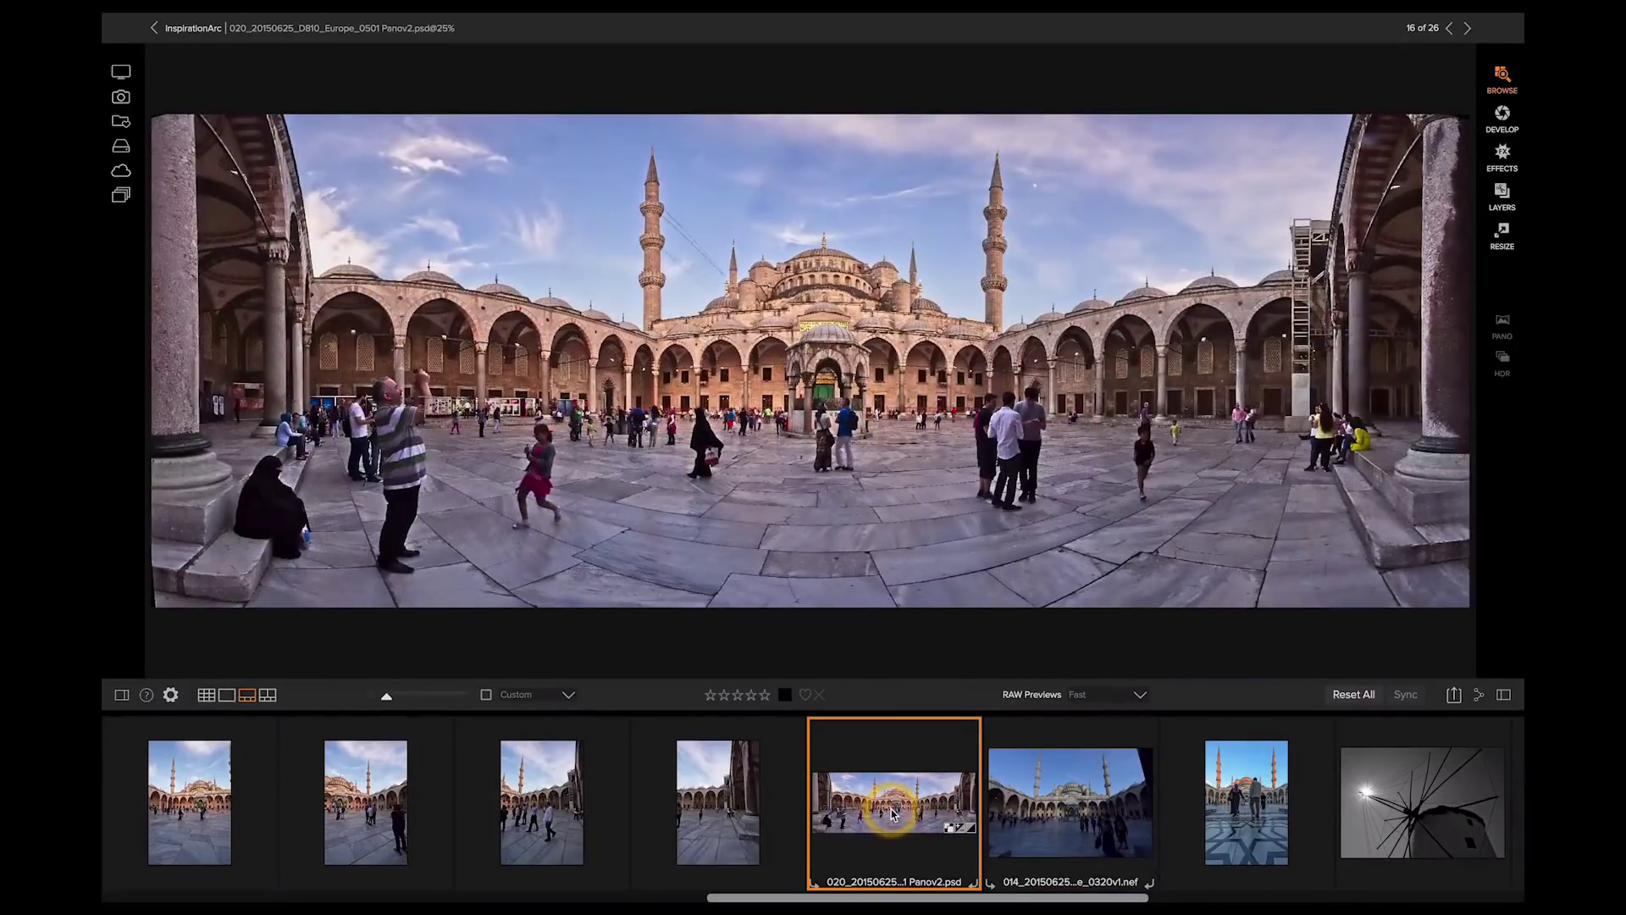